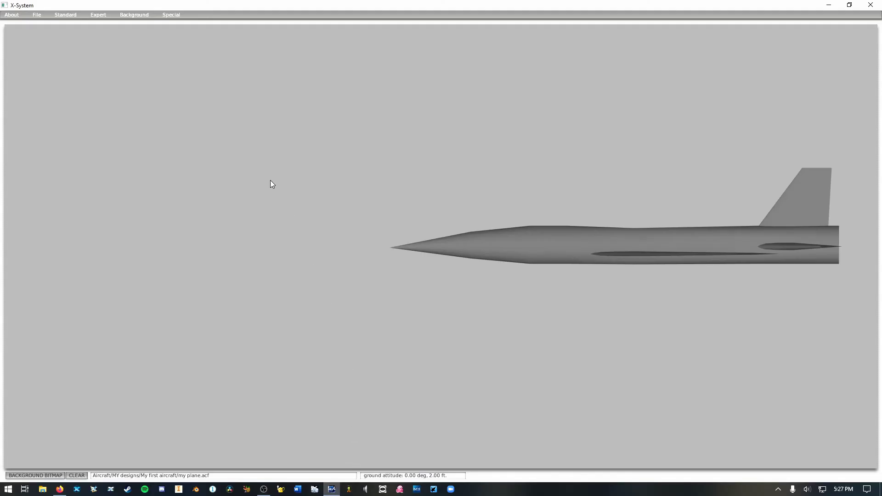
Step: View the aircraft from the front and from the top
click(137, 16)
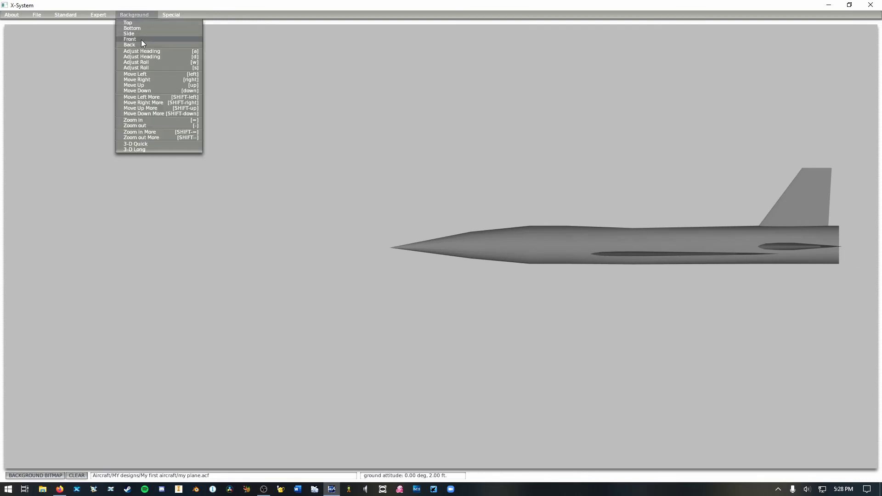
click(141, 39)
click(136, 16)
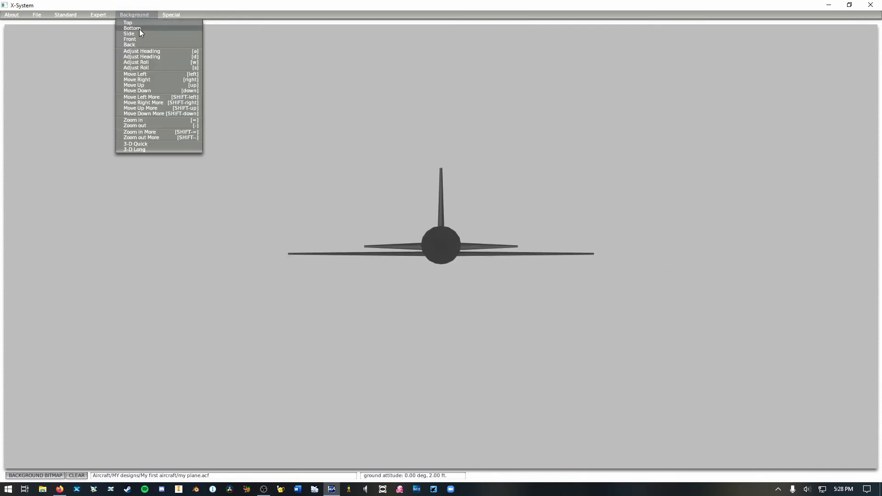
click(140, 22)
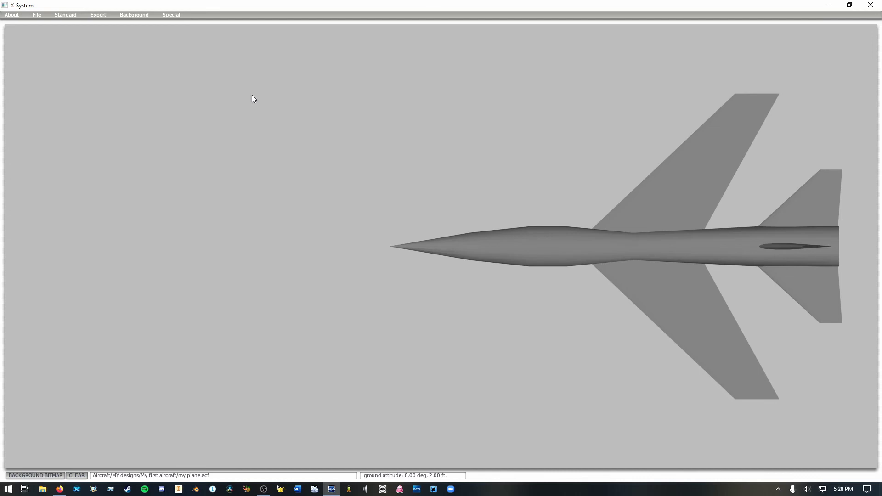
Step: Open the wing specifications and show the settings for Wing 1
click(76, 15)
click(80, 59)
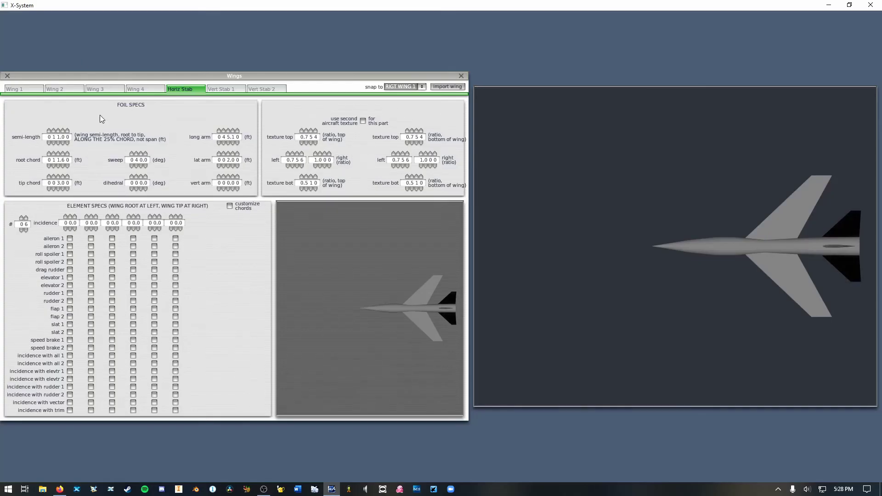
click(32, 87)
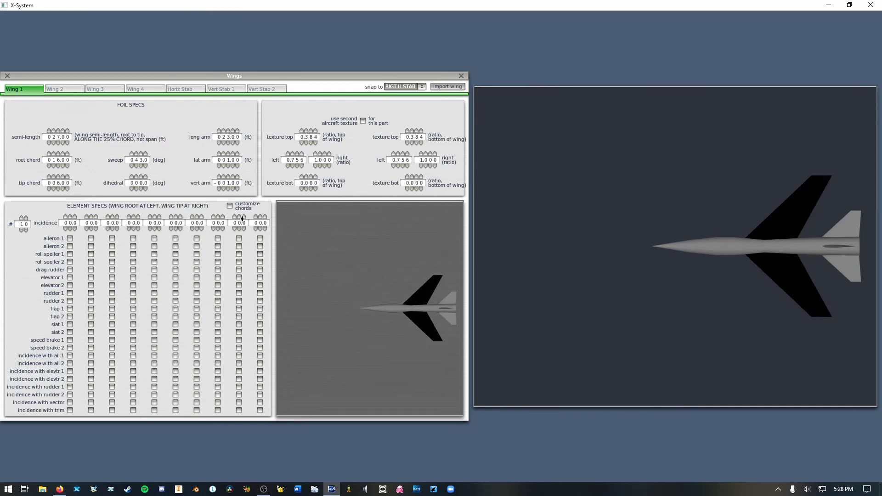
Step: Examine Wing 1 along the fuselage from the side, including its profile and tip
key(s)
key(s)
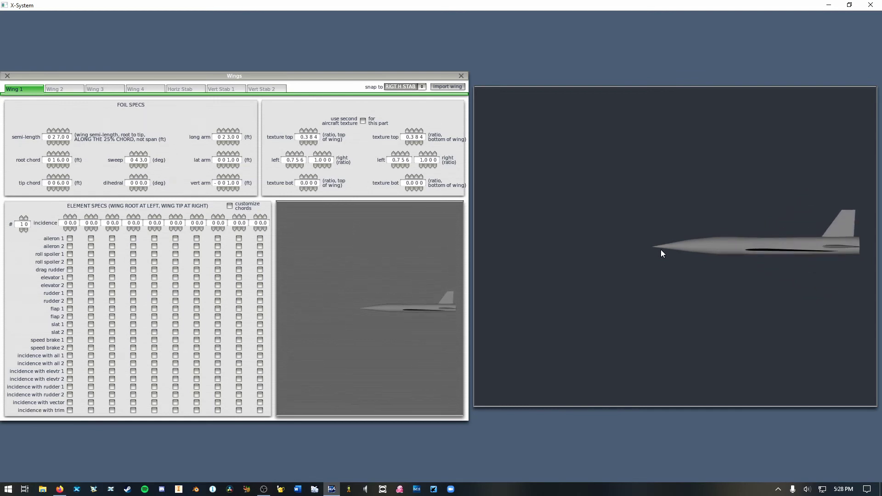
scroll(661, 254, up, 5)
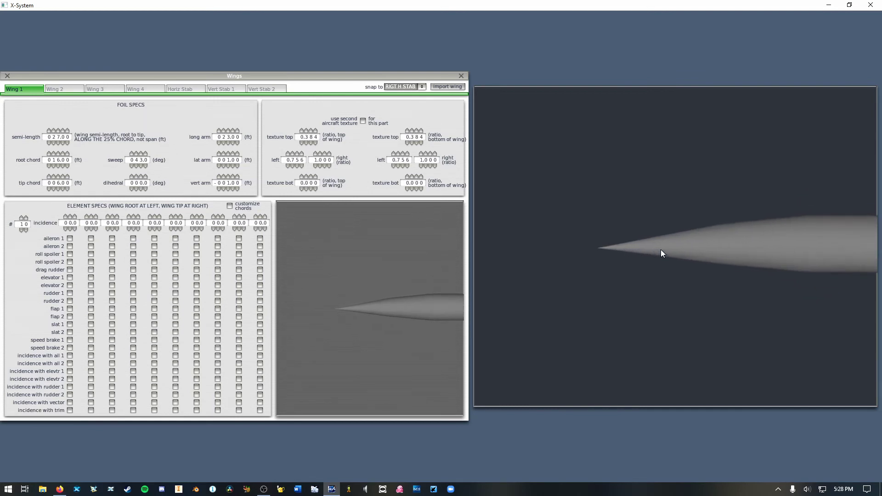
key(Left)
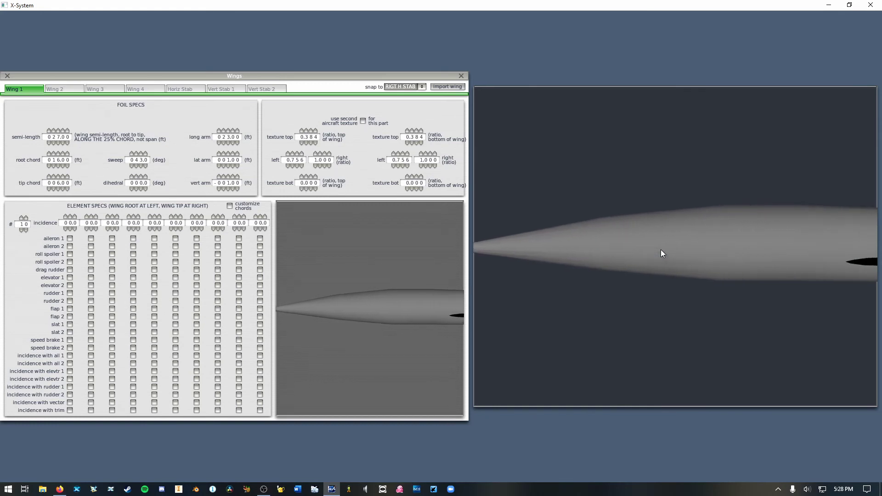
key(Left)
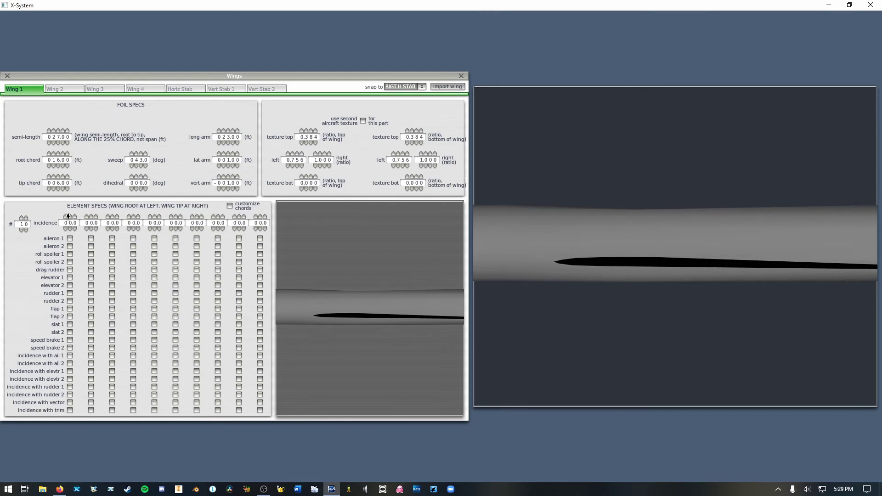
key(Right)
key(w)
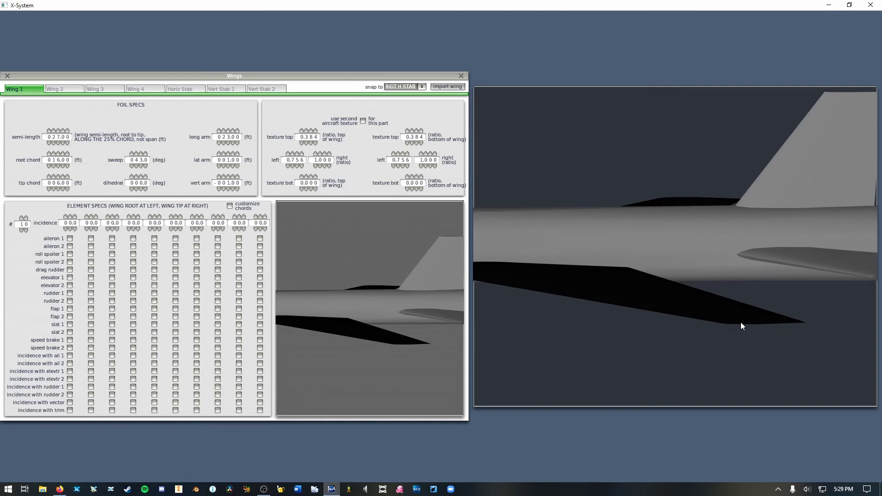
key(Down)
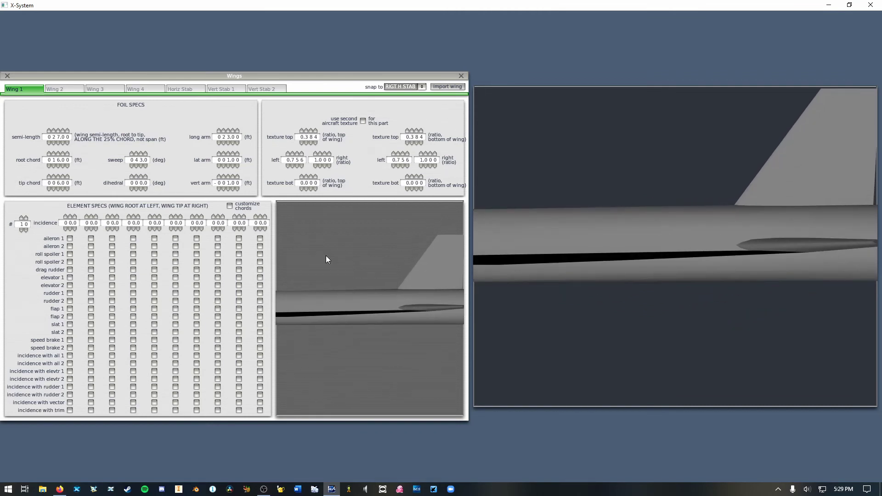
key(Up)
Step: Set Wing 1's incidence to -3.0 at the outermost element and -2.0 at the element just inboard
click(264, 230)
key(Down)
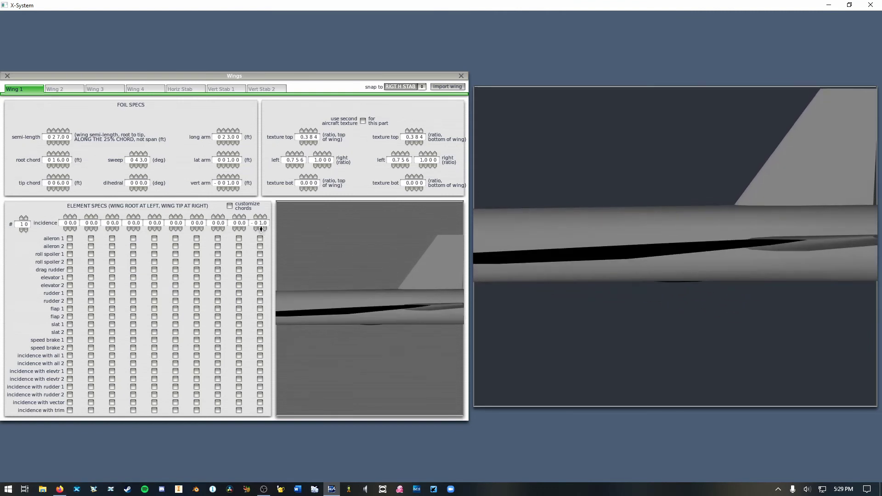
key(Up)
double_click(261, 229)
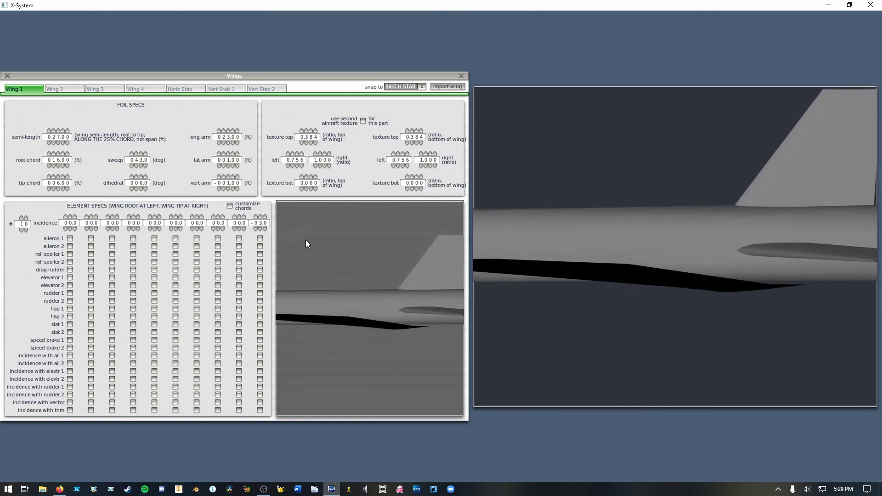
drag(767, 276, 766, 347)
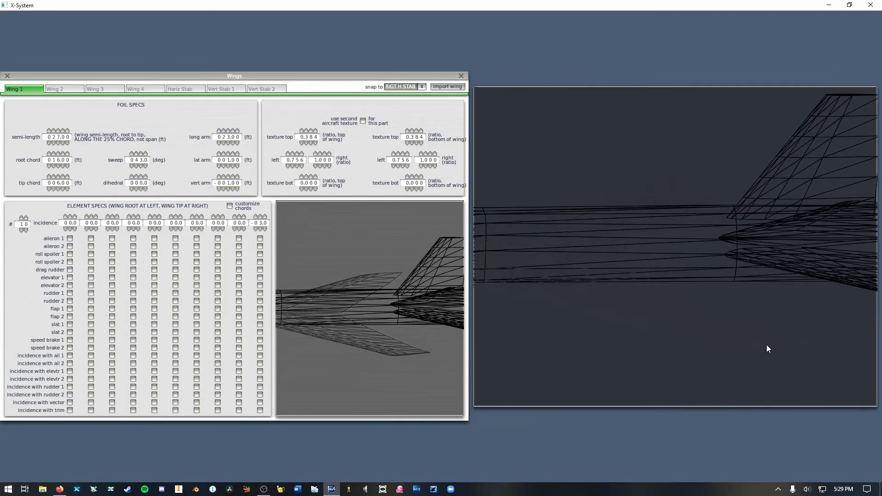
double_click(239, 229)
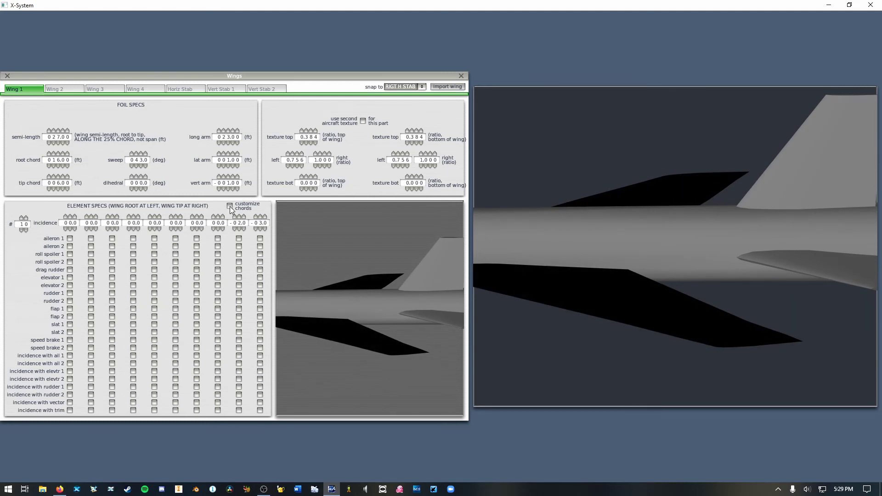
Step: Enable custom chords for Wing 1 and try a chord ratio of 1.200 at the tip and 1.600 at the root
click(230, 206)
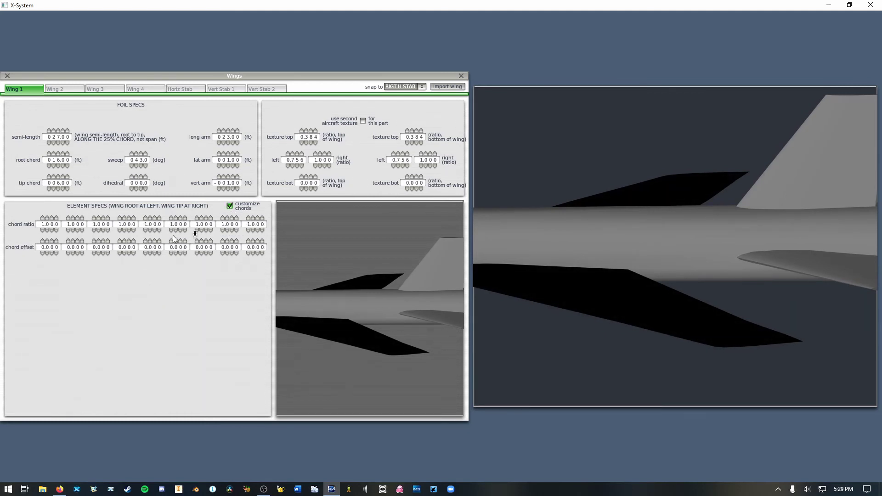
key(Up)
key(space)
key(Left)
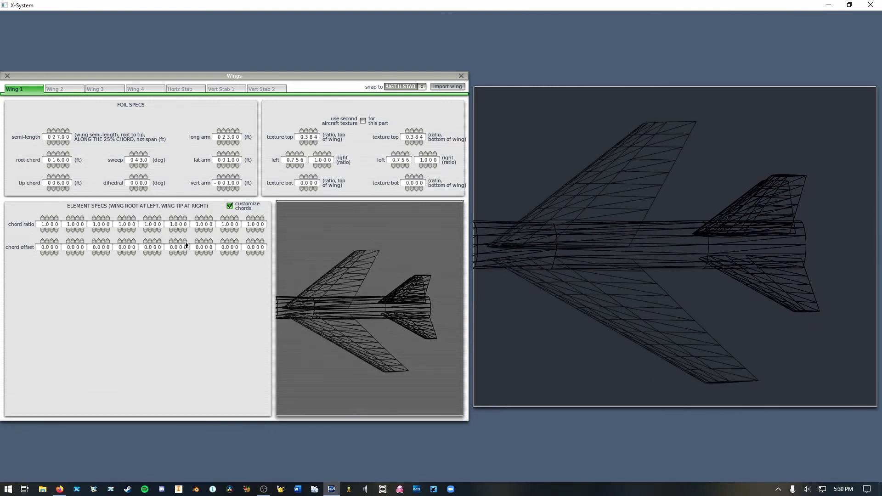
click(251, 220)
click(251, 220)
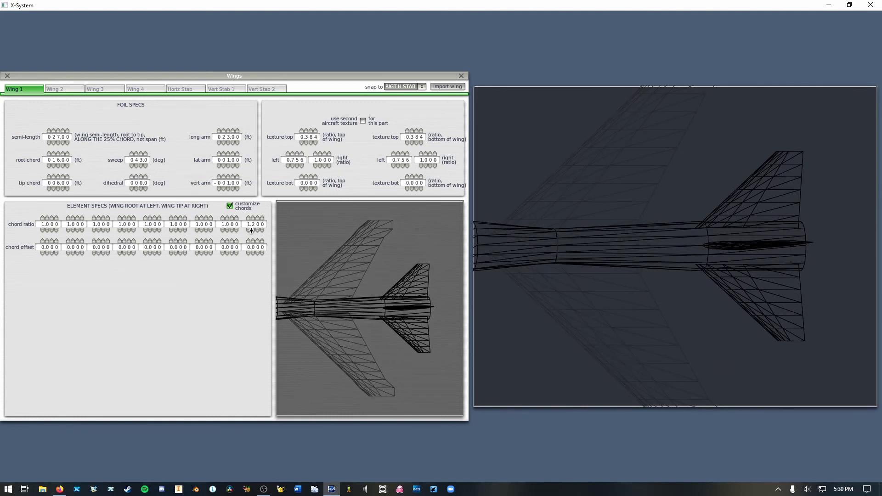
scroll(252, 230, down, 2)
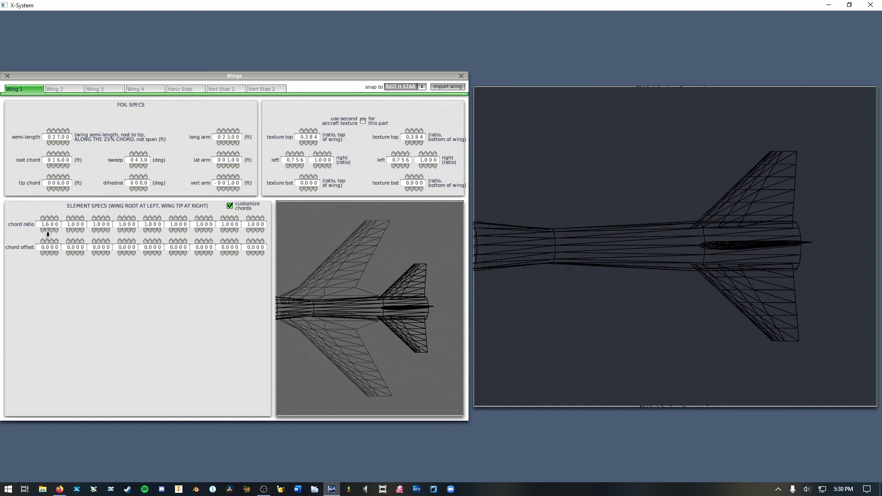
Step: Reset Wing 1's root chord ratio to 1.000 and chord offset to 0.000, and turn off custom chords
click(47, 231)
click(46, 231)
click(48, 220)
click(47, 240)
click(47, 239)
click(47, 239)
click(45, 249)
click(46, 253)
click(47, 253)
click(47, 253)
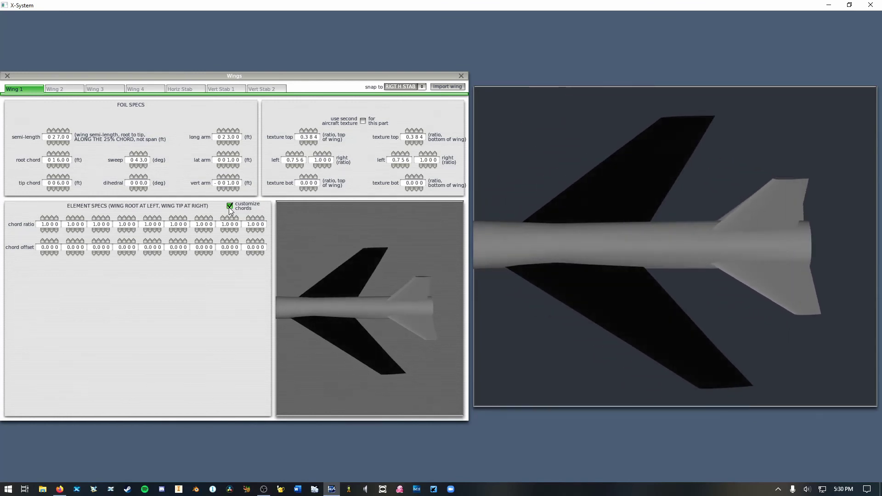
click(230, 206)
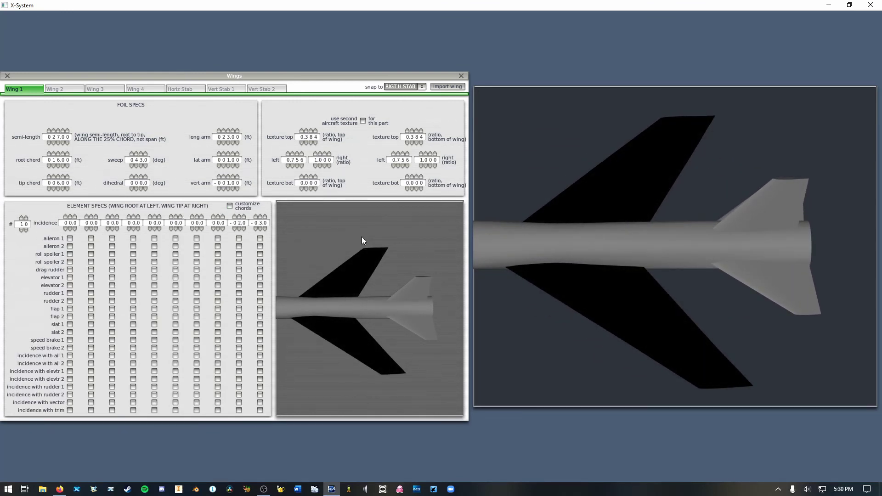
Step: Look through the settings of Wing 1, Wing 2, Wing 3 and Wing 4 to compare the wing sections
click(146, 90)
click(71, 89)
click(25, 89)
click(105, 89)
click(145, 89)
click(65, 90)
click(27, 89)
click(58, 89)
click(102, 90)
click(142, 90)
click(106, 90)
click(61, 90)
click(29, 90)
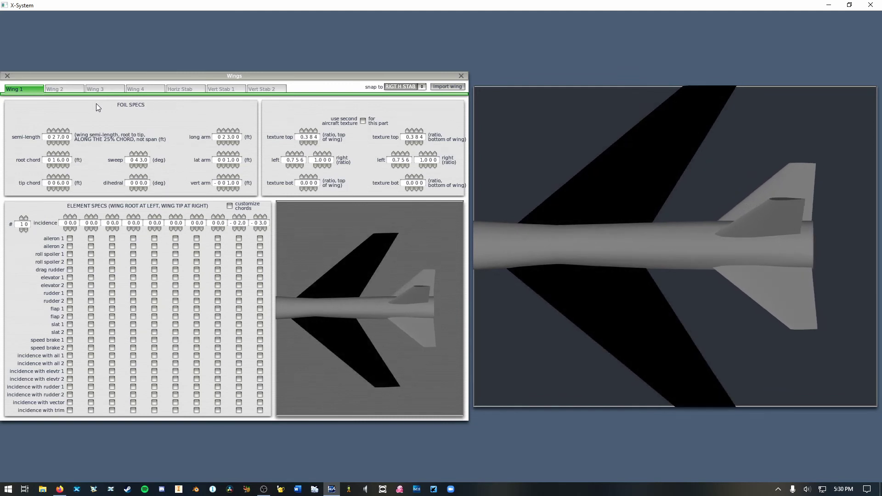
click(63, 91)
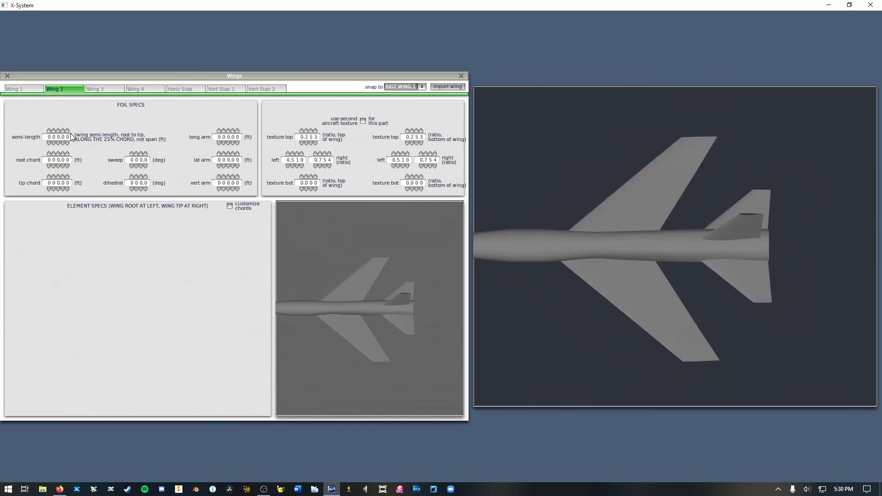
Step: Set Wing 1's root chord to 18 ft, sweep to 33 degrees and semi-length to 15 ft
click(27, 89)
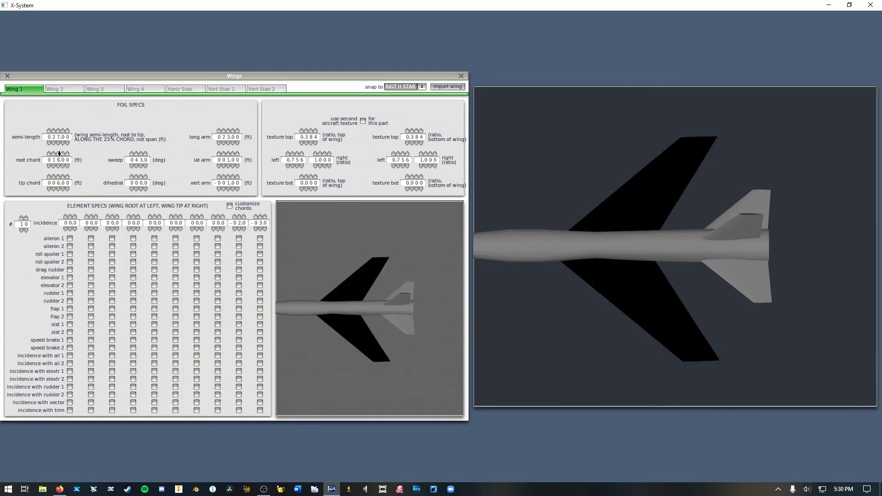
scroll(62, 158, up, 2)
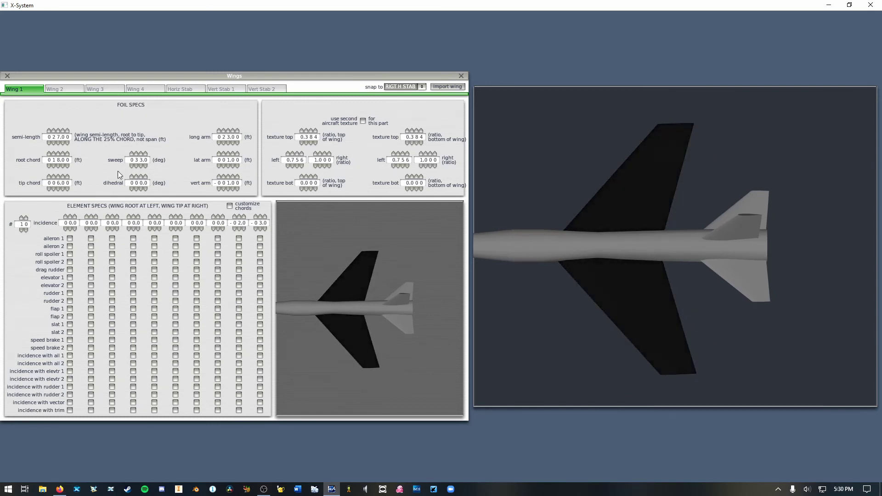
click(58, 143)
click(59, 143)
click(58, 142)
click(59, 143)
click(58, 143)
click(59, 142)
click(58, 143)
click(58, 143)
click(58, 143)
click(58, 143)
click(58, 143)
click(59, 143)
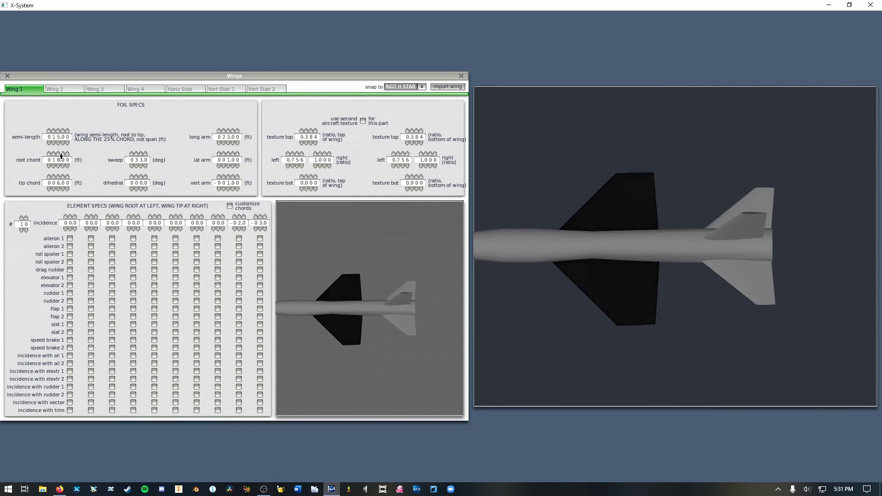
Step: Set Wing 1's tip chord to 10 ft and its long arm to 25 ft
click(56, 177)
click(57, 177)
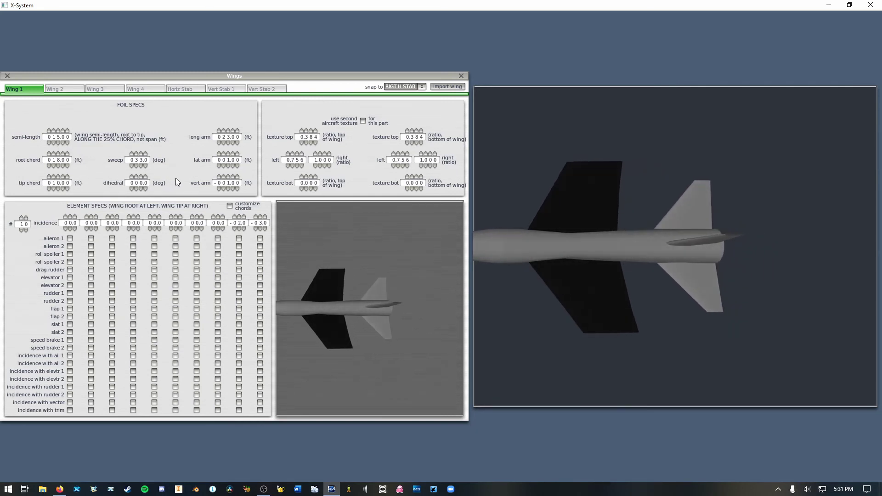
click(227, 131)
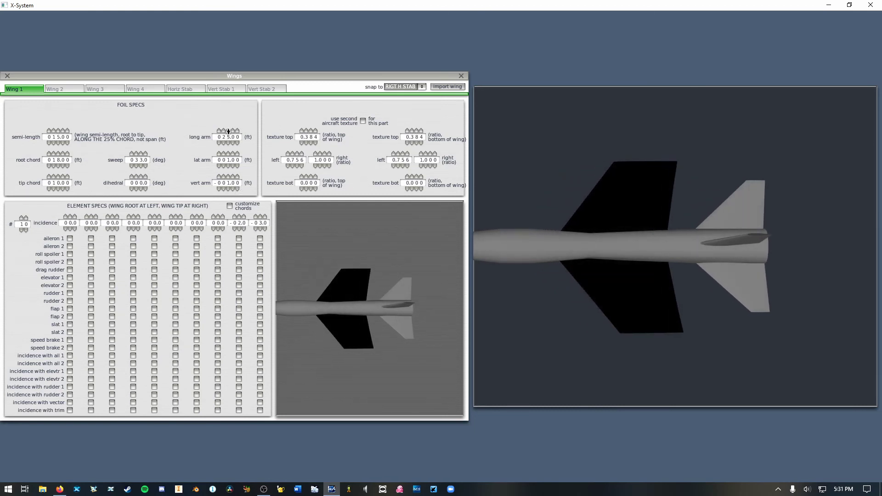
click(227, 131)
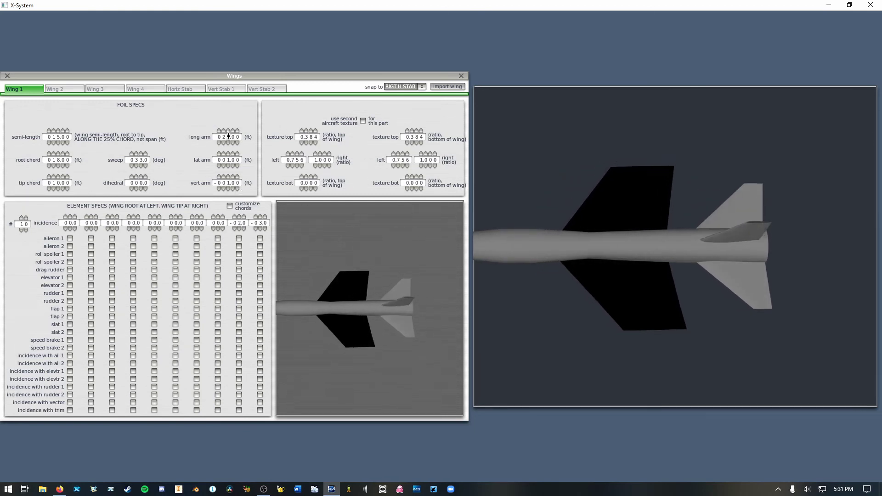
Step: Shorten Wing 1's semi-length to 13 ft and set its tip chord to 12 ft
click(59, 144)
click(60, 143)
click(58, 178)
click(56, 178)
click(53, 189)
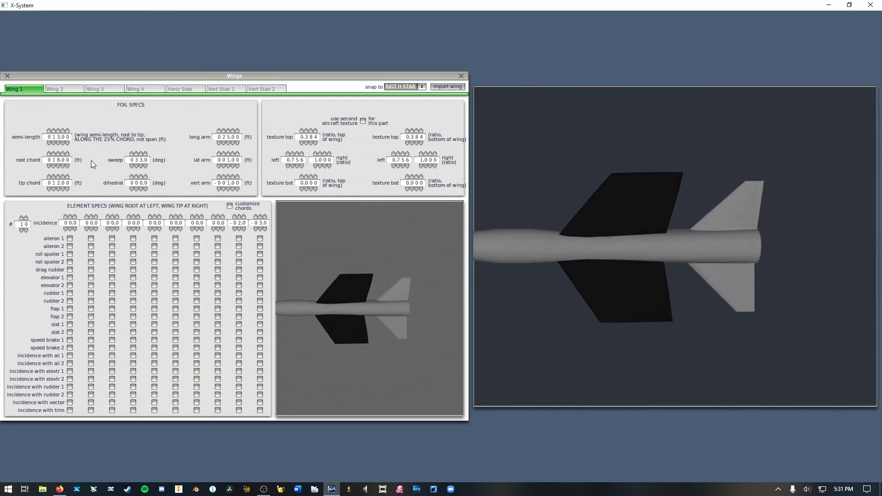
Step: Check the Wing 2 settings and reduce Wing 1's tip chord to 9 ft
click(64, 90)
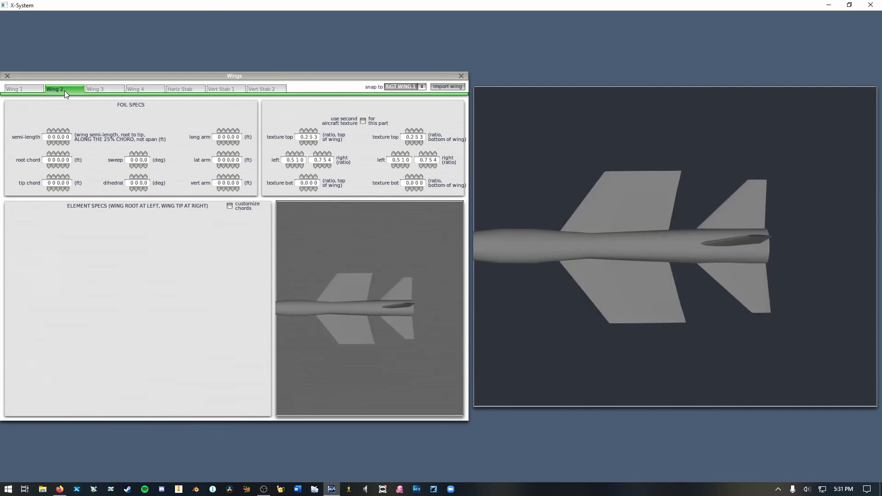
click(37, 91)
click(60, 191)
click(59, 191)
click(60, 191)
click(60, 191)
click(59, 178)
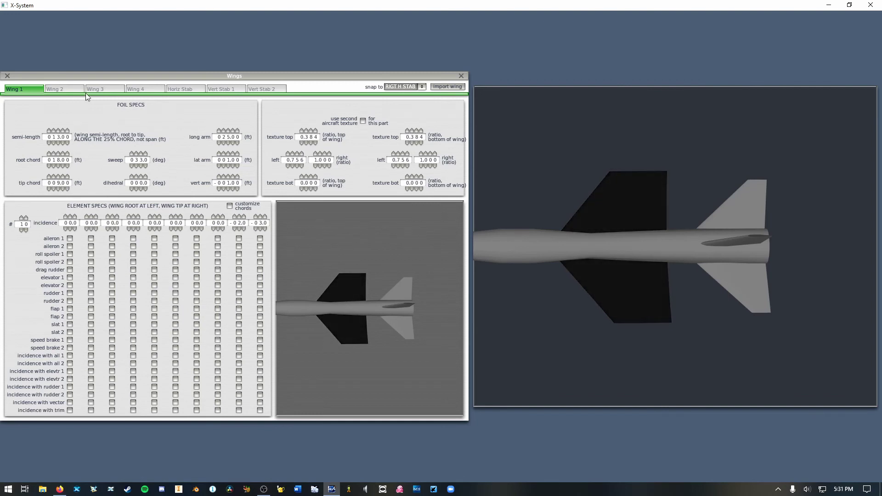
Step: Give Wing 2 a semi-length of 15 ft, checking Wing 1's values for reference
click(66, 90)
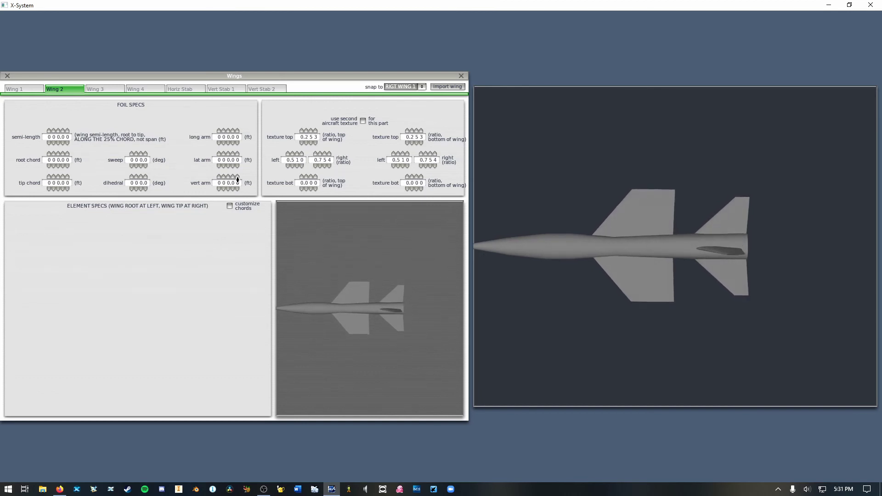
click(54, 131)
click(49, 131)
click(50, 142)
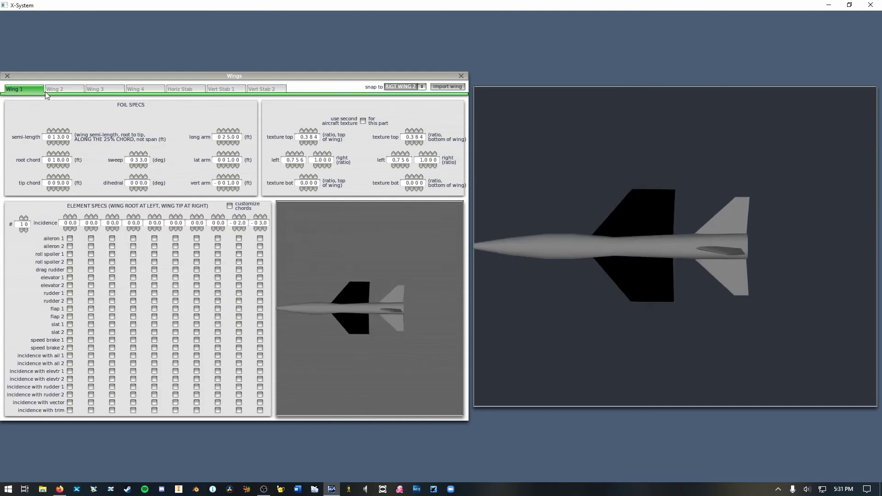
click(59, 131)
click(58, 131)
click(59, 131)
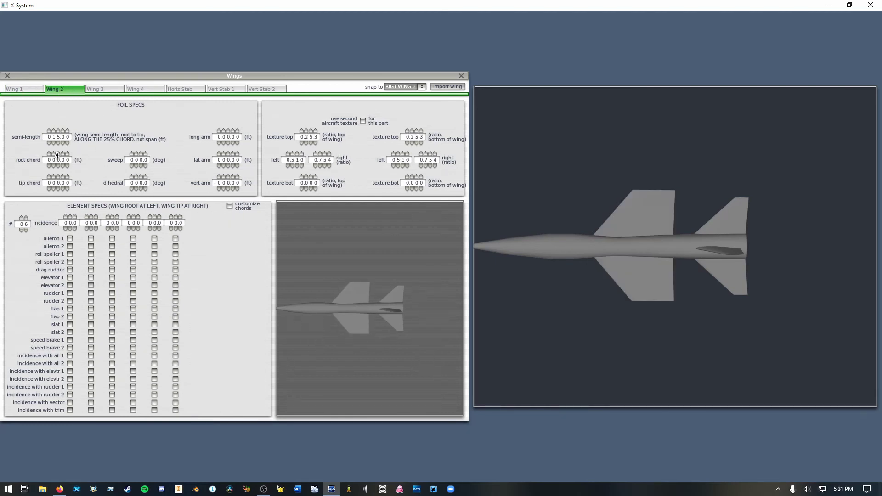
Step: Set Wing 2's root chord to 9 ft, checking Wing 1's tip chord for reference
click(32, 88)
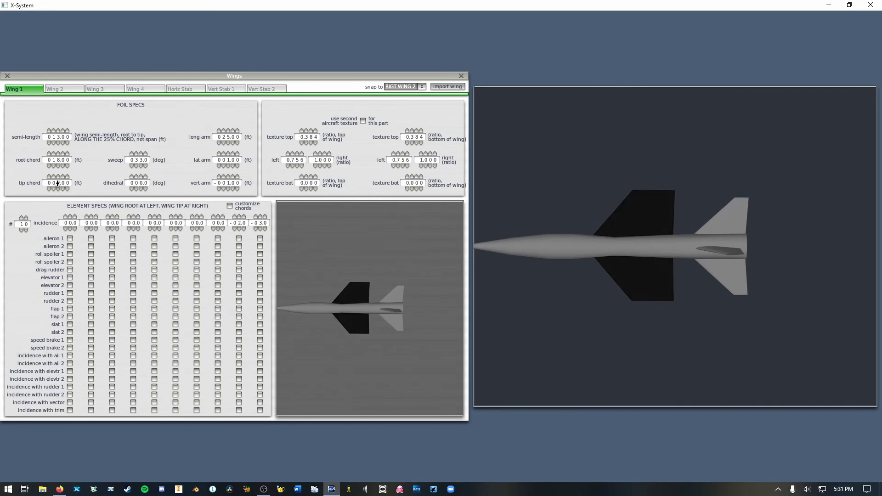
click(48, 90)
click(59, 154)
click(58, 154)
click(59, 154)
click(58, 154)
click(58, 154)
click(58, 154)
click(58, 154)
drag(59, 155, 58, 152)
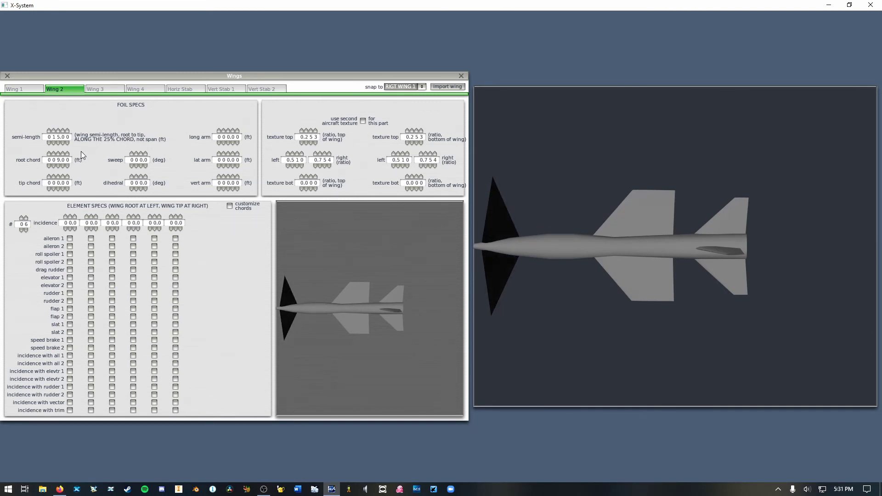
Step: Lengthen Wing 2's semi-length to 17 ft and set its tip chord to 3 ft
click(59, 131)
click(59, 131)
click(56, 177)
click(57, 177)
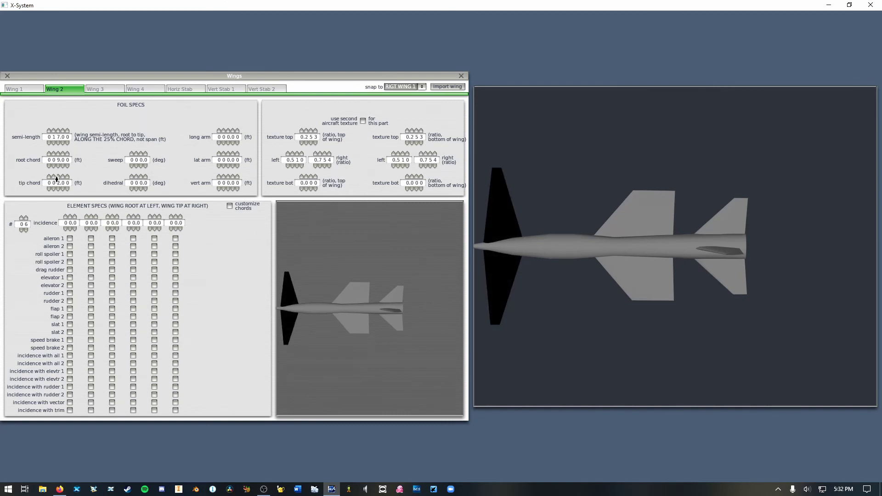
click(57, 177)
Step: Sweep Wing 2 back by 20 degrees
click(136, 154)
click(136, 153)
click(138, 155)
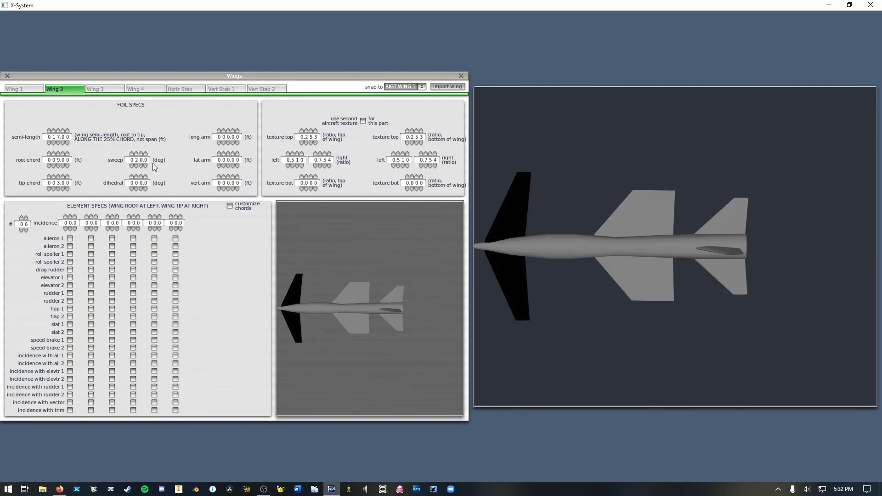
key(Left)
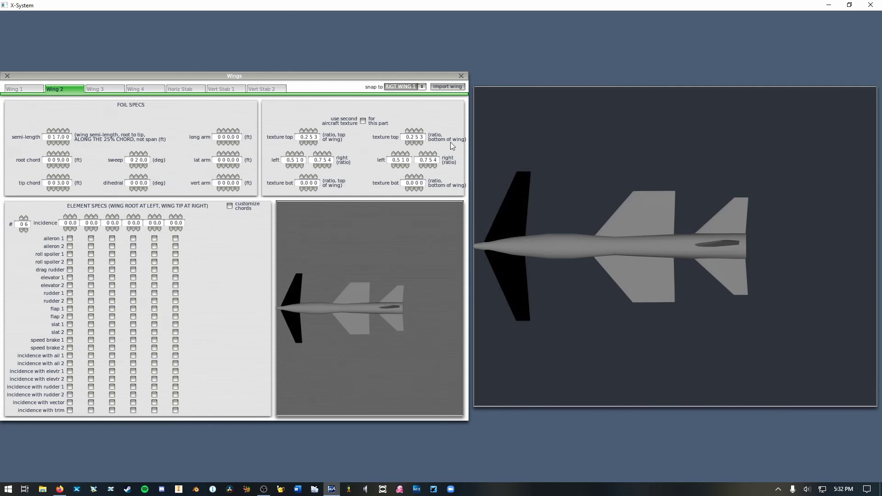
Step: Snap Wing 2 to the tip of right Wing 1 and check the joined wing in the preview
click(405, 86)
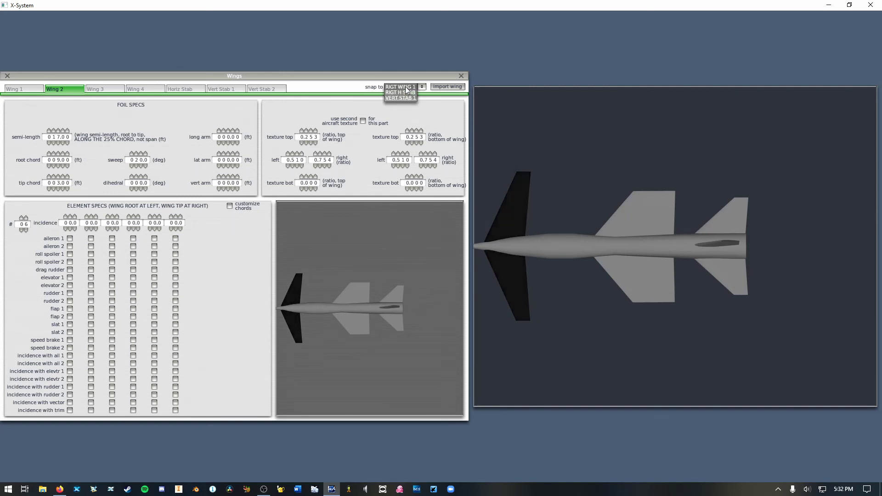
click(34, 90)
click(69, 89)
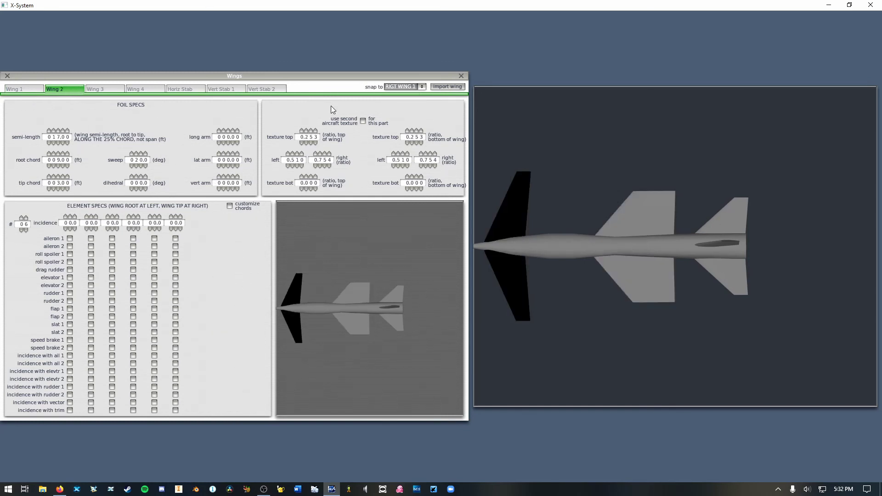
click(394, 88)
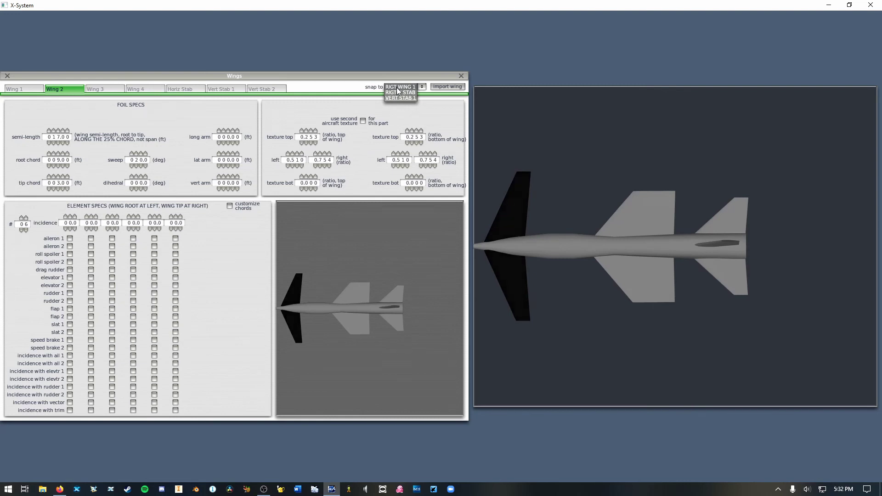
click(395, 87)
drag(741, 290, 671, 229)
drag(666, 295, 608, 261)
Step: Set the incidence of Wing 1's two outermost elements to 0 and close the wing settings
click(23, 88)
click(240, 223)
text(0 0.0)
click(261, 223)
text(0)
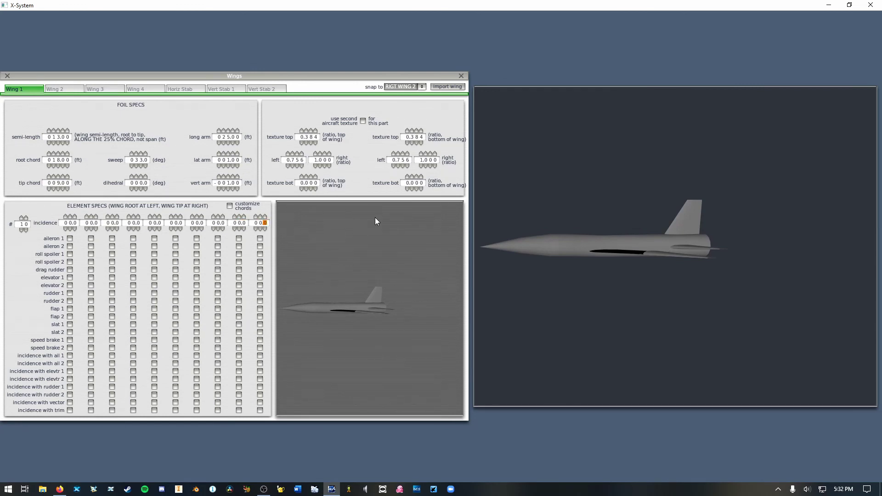
key(Up)
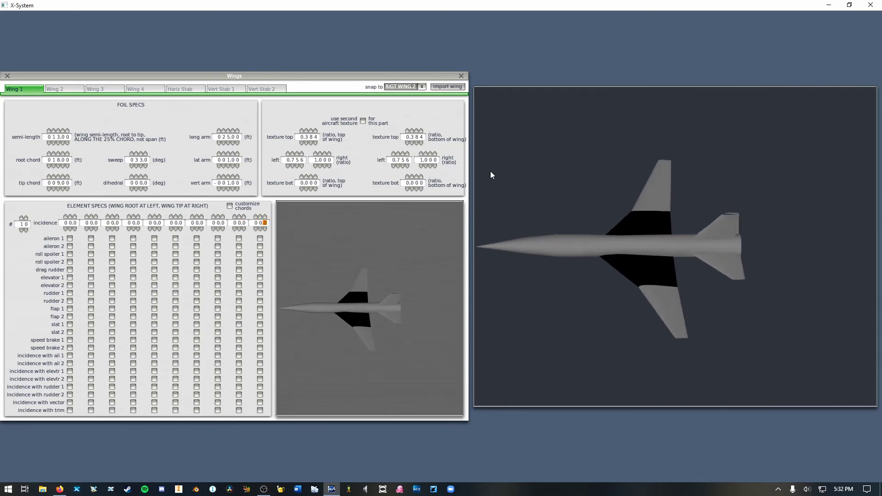
click(461, 76)
Step: Assign Flat Plate (very thin).afl to Wing 2's root and tip airfoils for both lo Re and hi Re
click(100, 15)
click(103, 23)
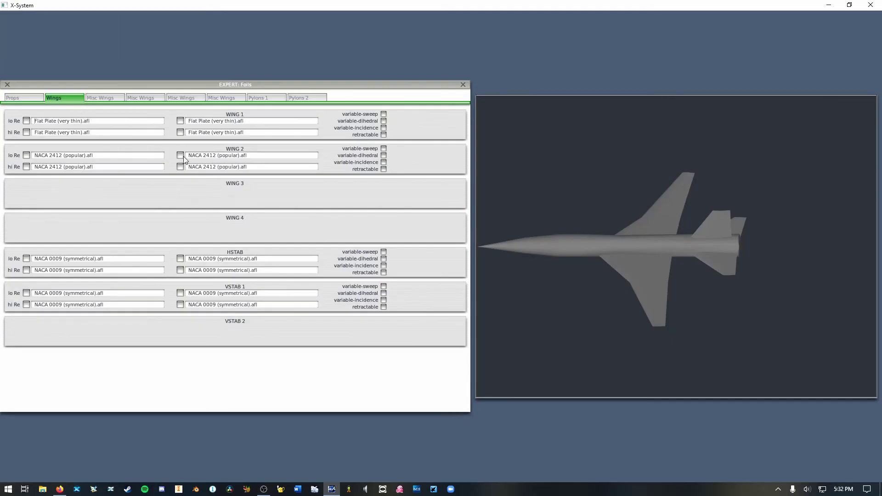
click(26, 157)
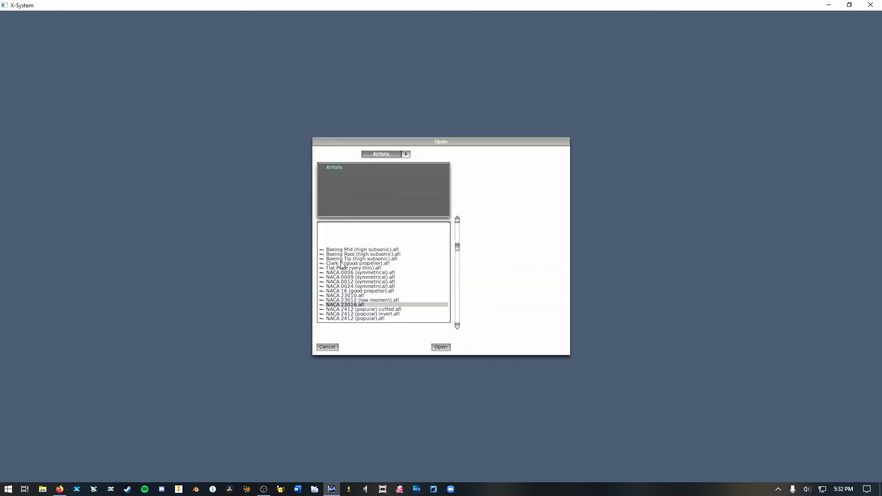
click(340, 264)
double_click(340, 268)
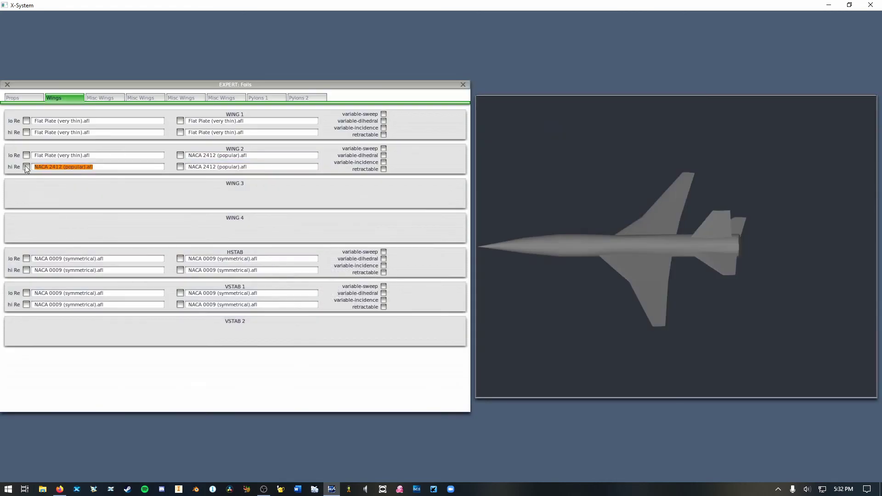
click(26, 167)
double_click(328, 243)
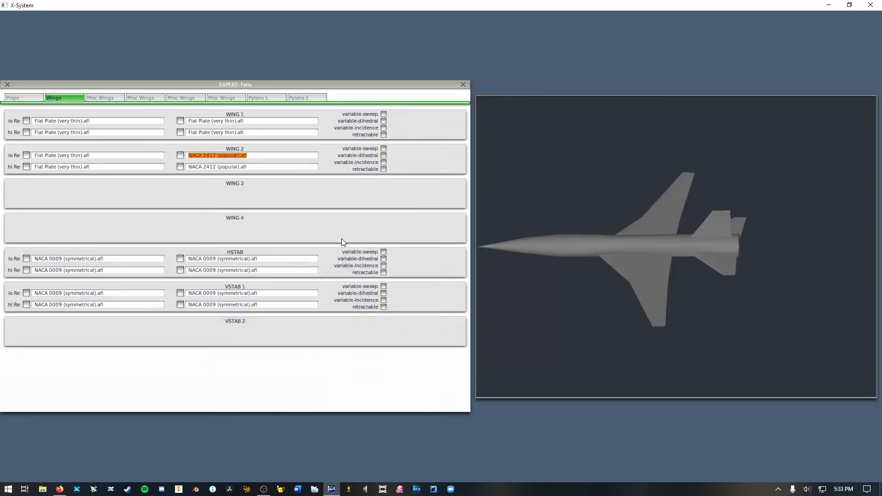
click(180, 155)
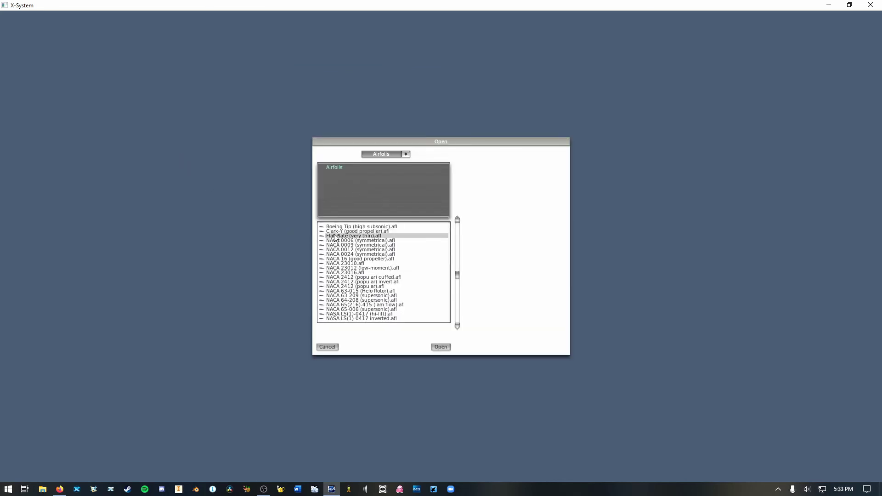
double_click(354, 236)
click(185, 171)
double_click(345, 235)
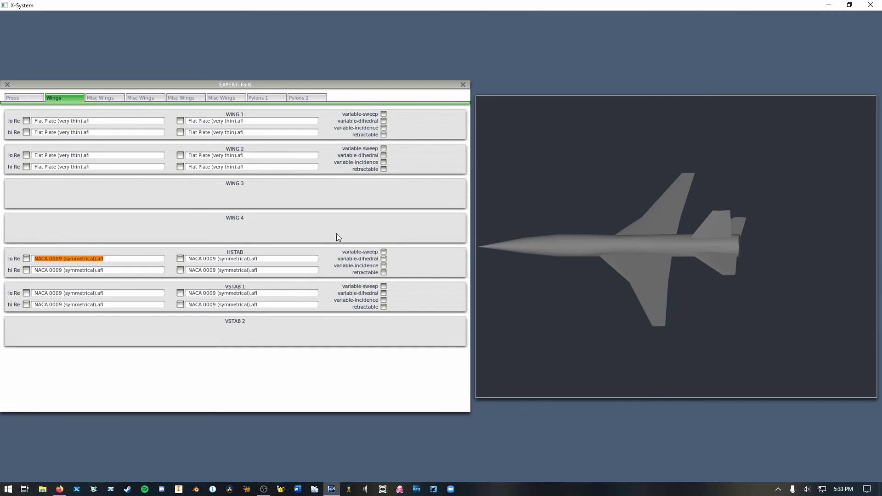
Step: Assign Boeing Root (high subsonic).afl to Wing 1's root airfoils for both lo Re and hi Re
click(26, 122)
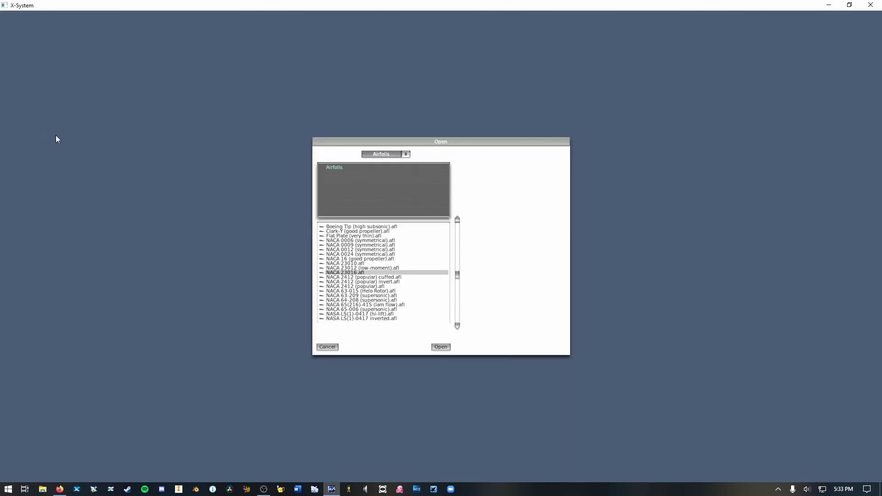
click(328, 348)
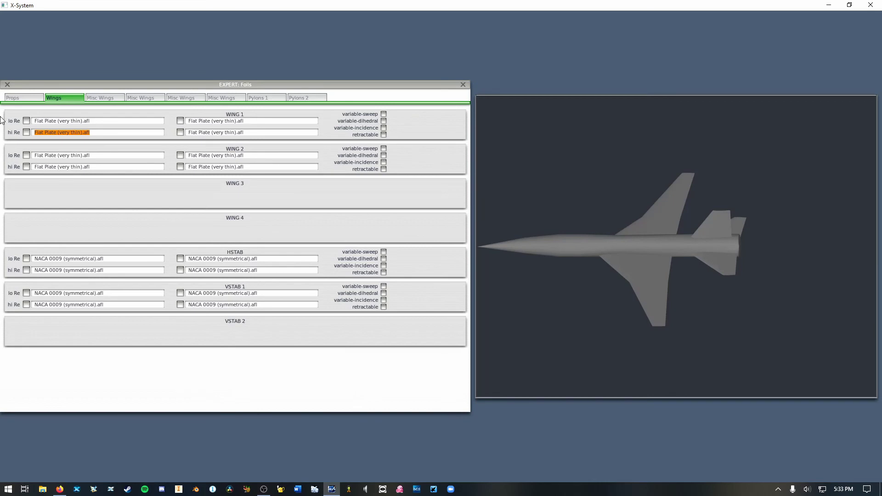
click(27, 122)
scroll(361, 259, up, 3)
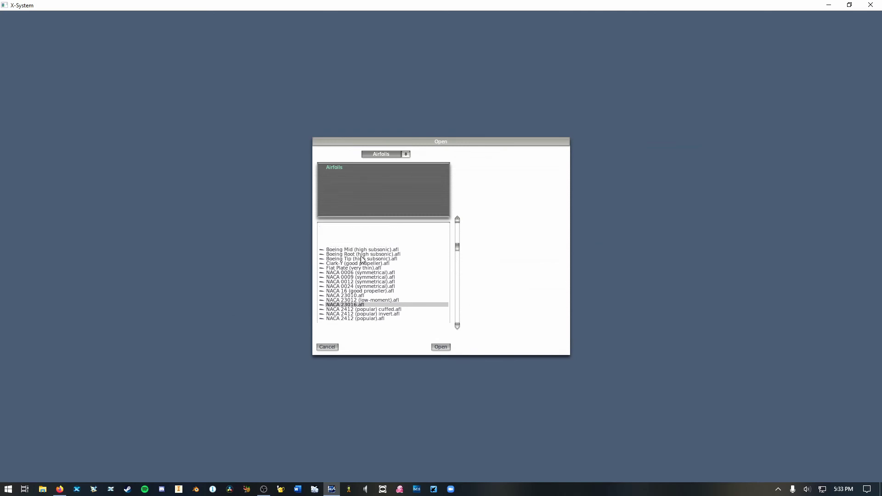
click(363, 254)
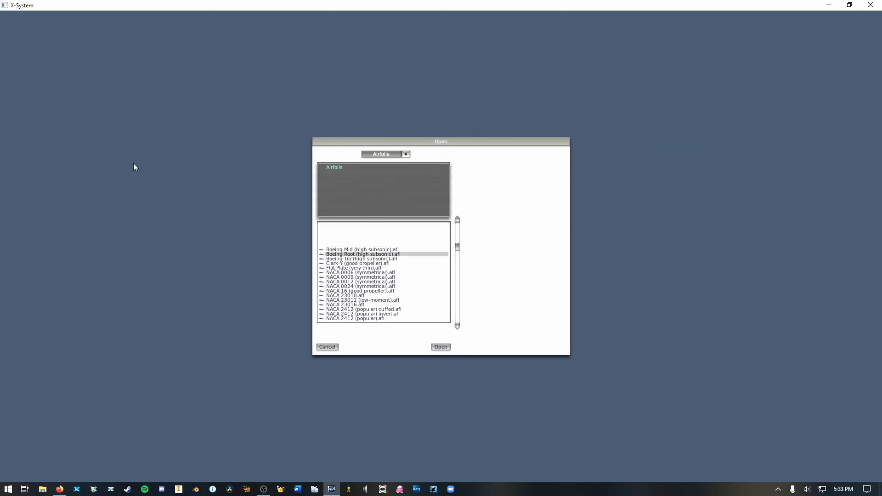
key(Return)
click(26, 133)
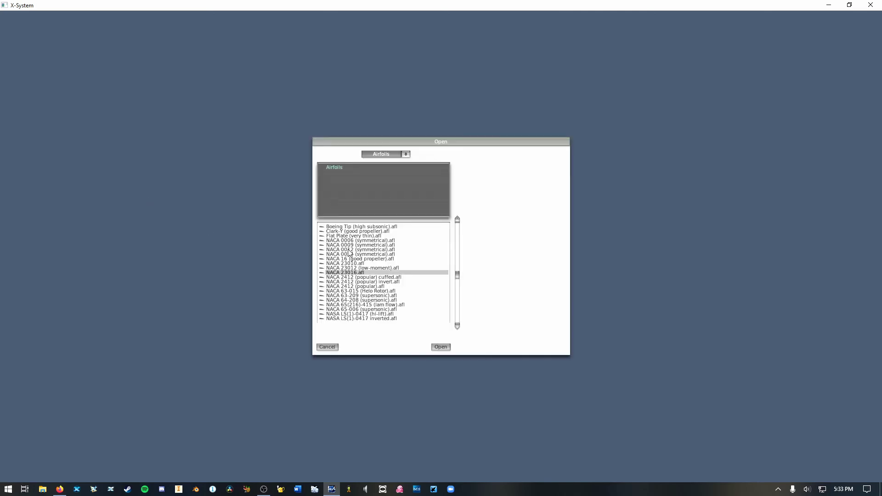
scroll(348, 250, up, 1)
click(350, 227)
key(Return)
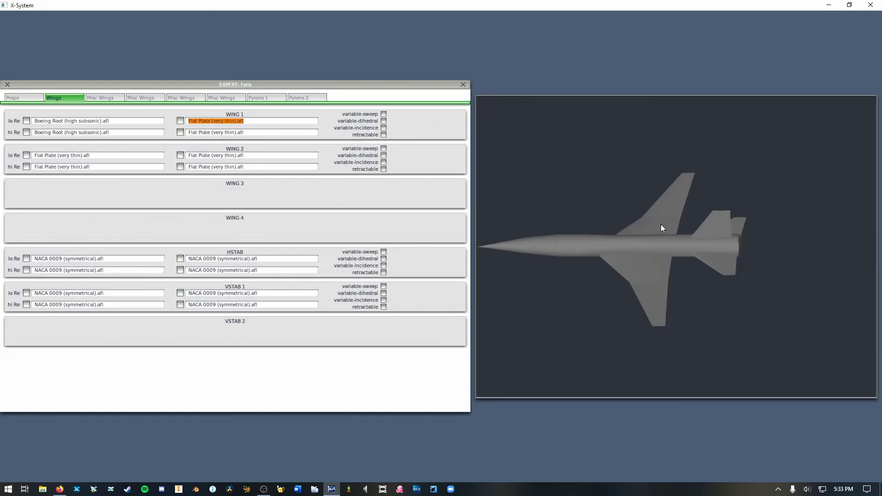
Step: Assign Boeing Mid (high subsonic).afl to Wing 1's tip airfoils for both lo Re and hi Re
click(180, 120)
scroll(356, 238, up, 4)
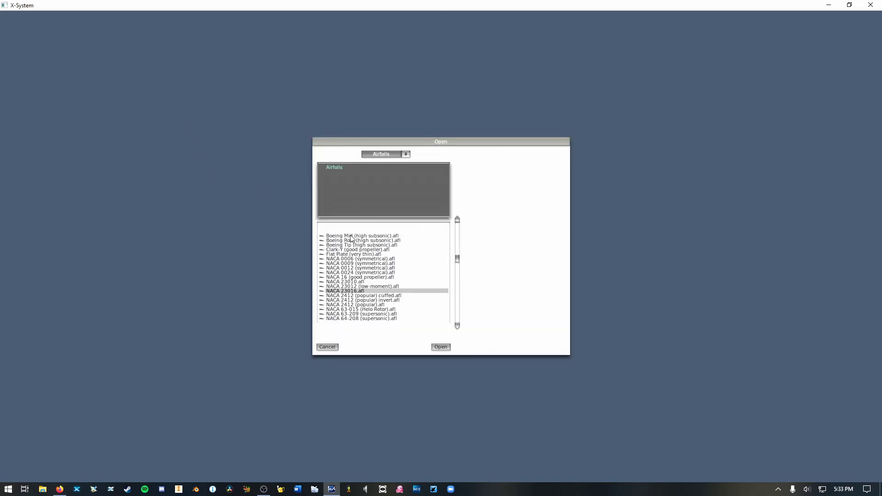
double_click(349, 235)
click(180, 132)
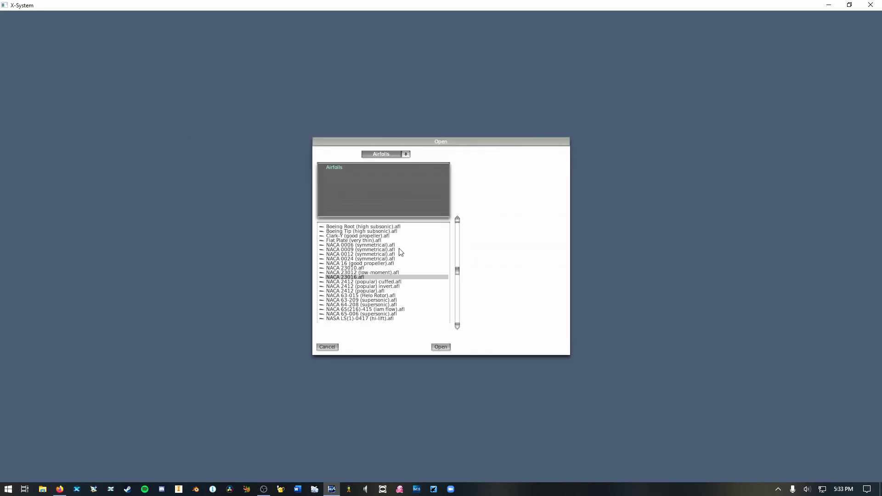
scroll(354, 236, up, 5)
click(354, 226)
key(Return)
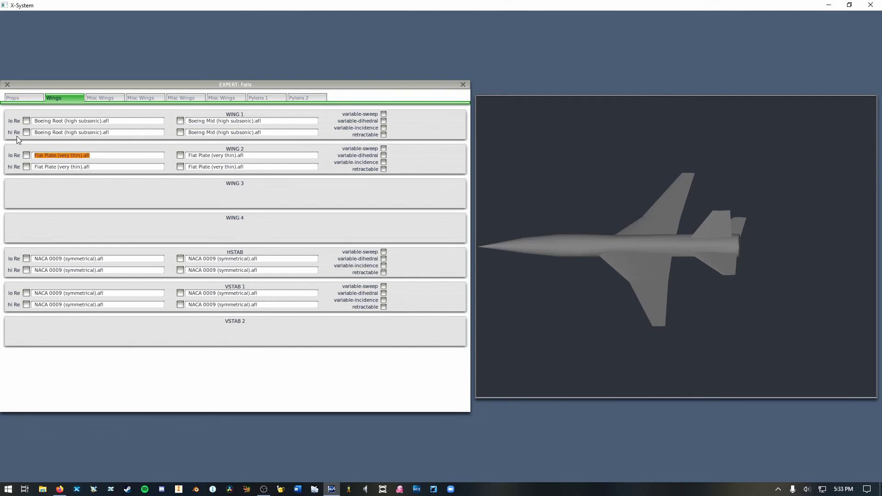
Step: Assign Boeing Mid (high subsonic).afl to Wing 2's root airfoils for both lo Re and hi Re
click(23, 156)
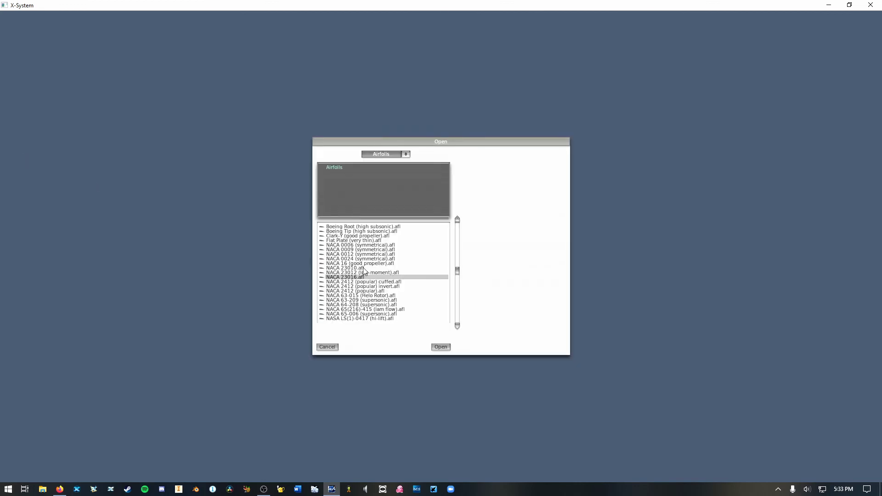
scroll(362, 277, down, 1)
scroll(356, 269, up, 3)
double_click(351, 231)
click(27, 167)
scroll(353, 239, up, 2)
double_click(351, 231)
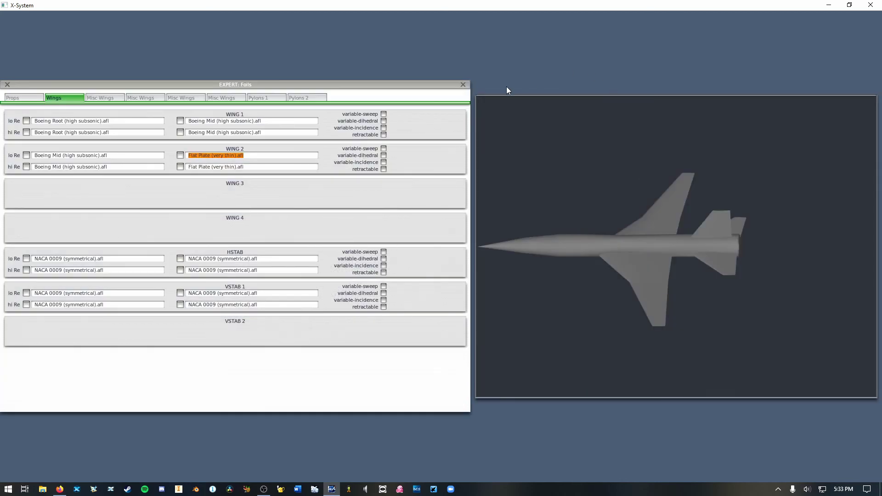
Step: Close the foil settings and inspect the wing thickness and sections in wireframe from several angles
click(463, 85)
key(s)
key(a)
key(space)
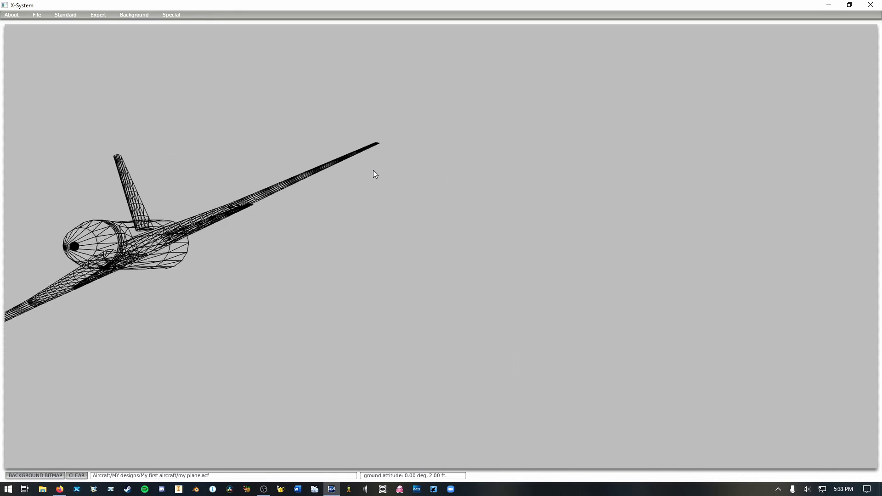
mouse_move(368, 177)
mouse_down()
mouse_move(169, 240)
mouse_move(193, 280)
mouse_move(273, 276)
mouse_move(291, 264)
mouse_move(376, 264)
mouse_move(292, 250)
mouse_move(370, 253)
mouse_move(387, 269)
mouse_move(112, 260)
mouse_move(201, 252)
mouse_move(464, 363)
mouse_move(464, 384)
mouse_move(378, 347)
mouse_move(414, 263)
mouse_move(397, 270)
mouse_move(449, 276)
mouse_move(504, 267)
mouse_move(307, 271)
mouse_move(379, 281)
mouse_move(448, 266)
mouse_move(465, 232)
mouse_move(446, 282)
mouse_move(389, 265)
mouse_move(258, 261)
mouse_move(510, 270)
mouse_move(522, 285)
mouse_move(488, 291)
mouse_up()
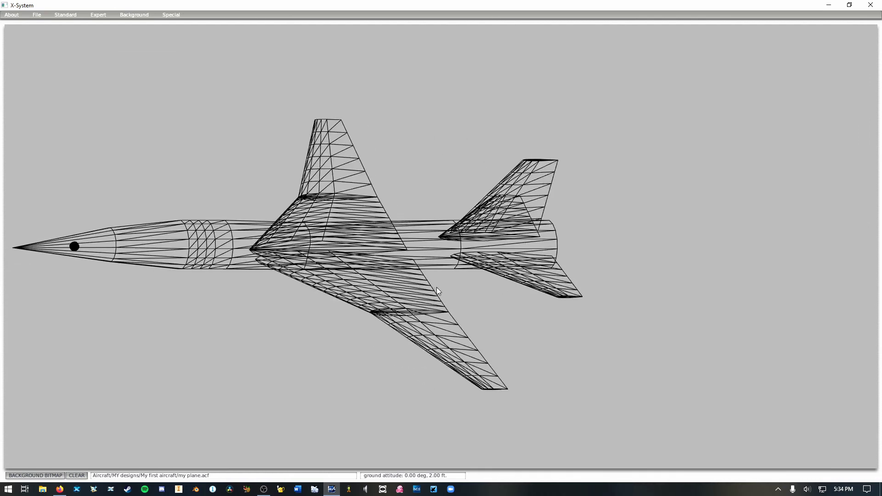
mouse_move(437, 289)
mouse_down()
mouse_move(111, 255)
mouse_move(267, 275)
mouse_move(478, 325)
mouse_up()
Step: Change all of Wing 1's root and tip airfoils back to Flat Plate (very thin).afl
click(95, 14)
click(101, 24)
click(32, 121)
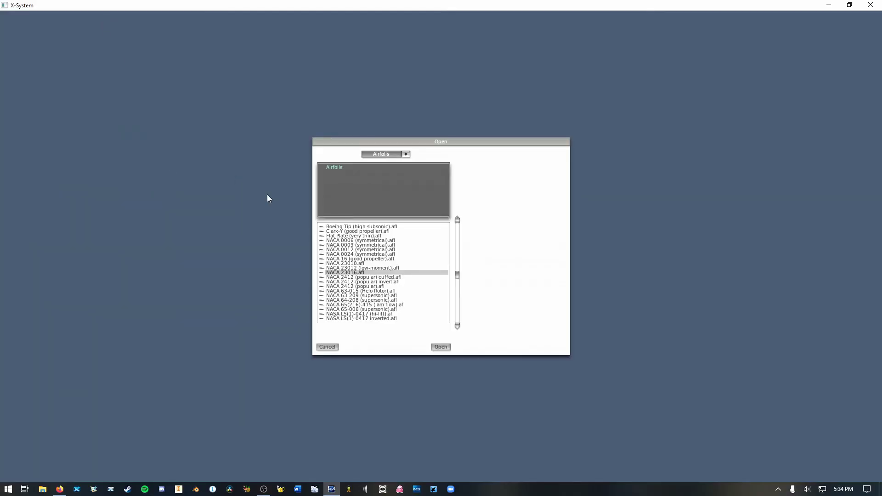
double_click(354, 236)
click(29, 134)
double_click(332, 235)
click(182, 122)
double_click(349, 235)
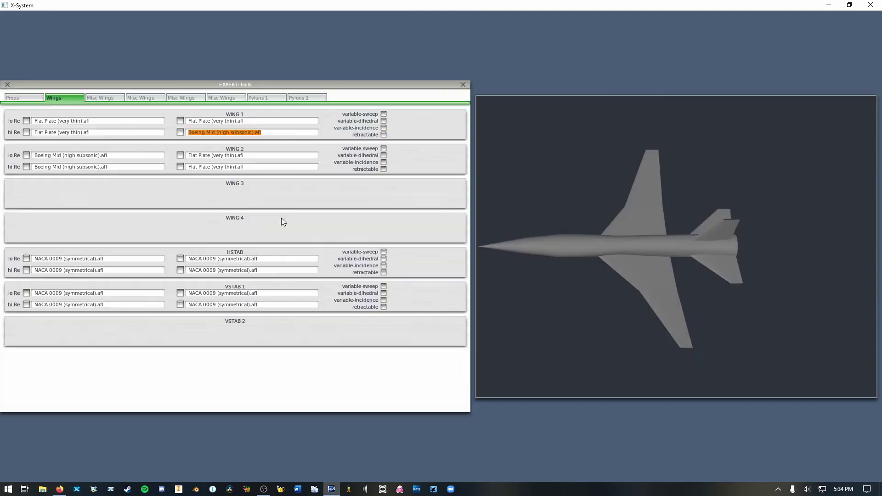
click(177, 136)
double_click(350, 236)
Step: Set all four Wing 2 airfoils to Flat Plate (very thin).afl and close the foil settings
click(30, 152)
double_click(337, 236)
click(31, 166)
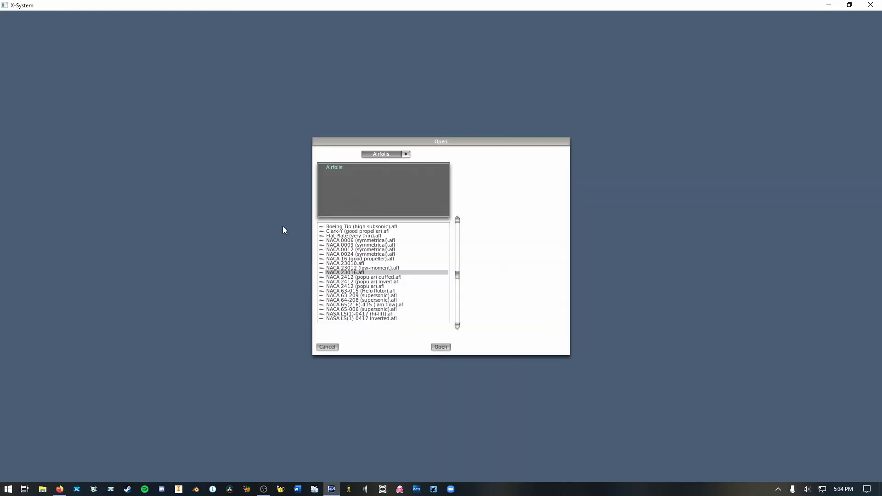
double_click(348, 235)
click(180, 158)
double_click(340, 236)
click(180, 167)
double_click(350, 236)
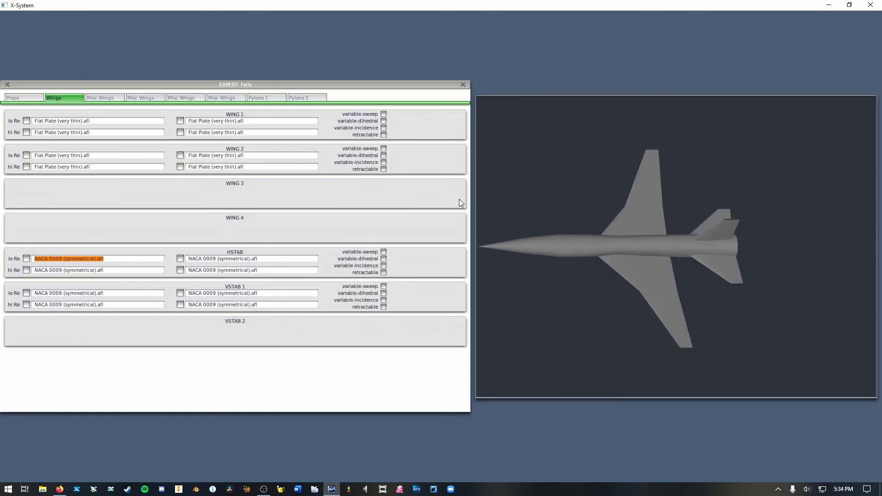
click(463, 85)
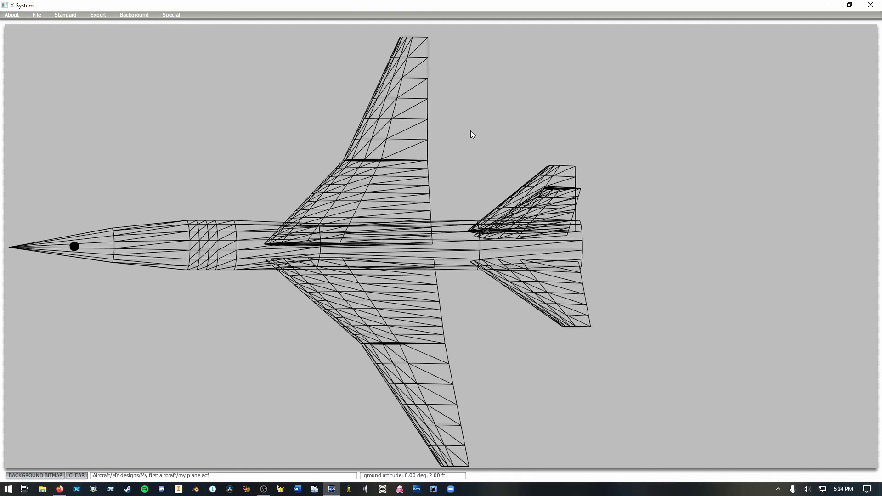
Step: Examine the wireframe wings, review Wing 2's settings, and return to the full aircraft view
mouse_move(459, 163)
mouse_down()
mouse_move(459, 291)
mouse_move(437, 340)
mouse_move(443, 350)
mouse_move(384, 329)
mouse_move(322, 287)
mouse_move(286, 235)
mouse_up()
click(65, 15)
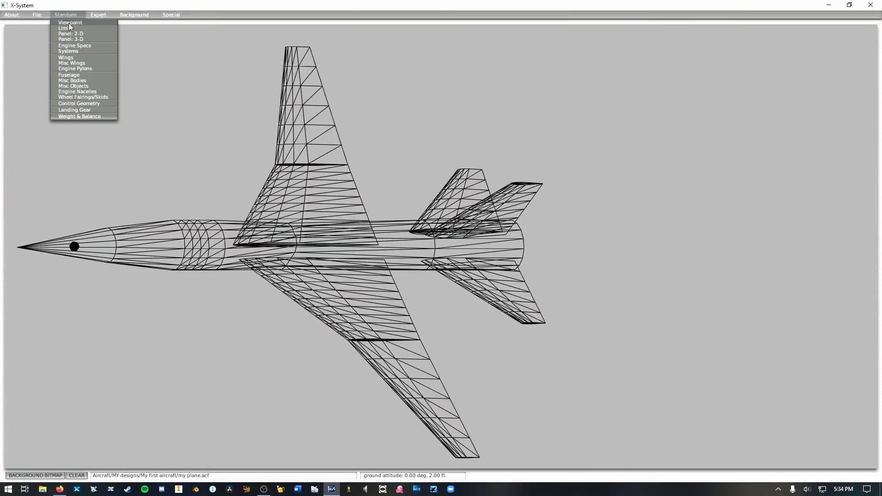
click(84, 57)
click(62, 89)
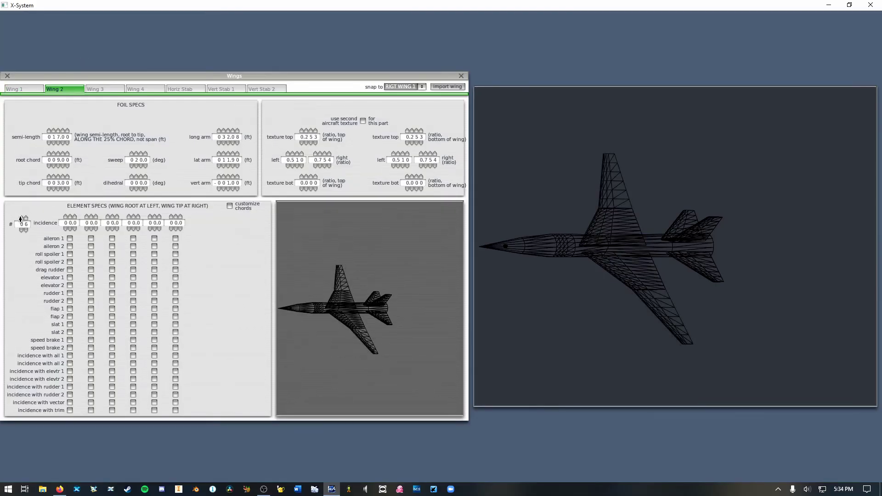
click(461, 76)
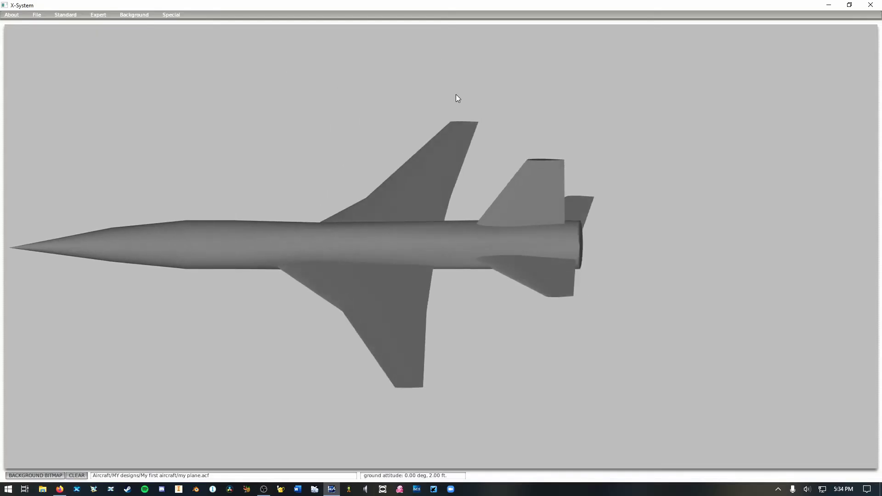
Step: Turn on variable dihedral for Wing 1 in the expert foil settings and close them
click(109, 17)
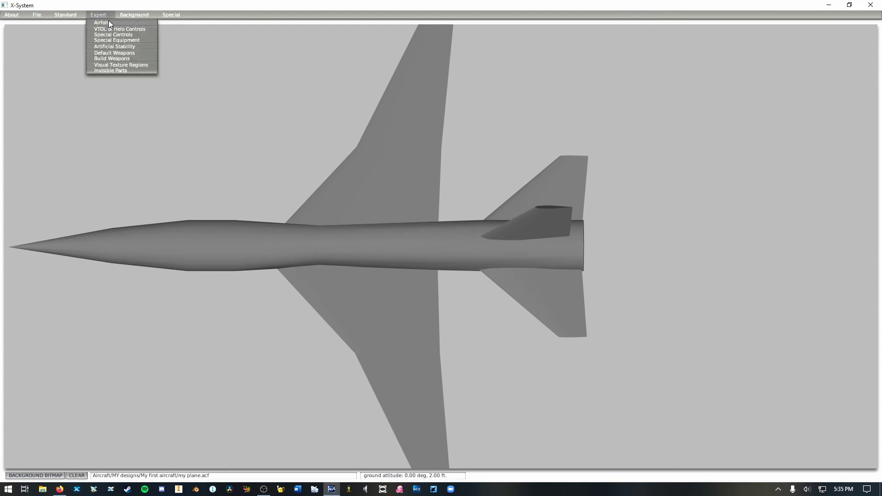
click(124, 27)
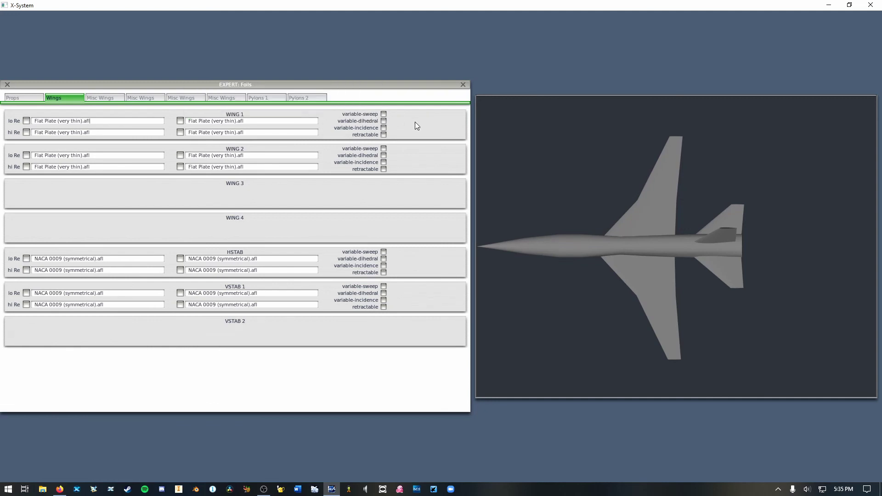
click(384, 121)
click(462, 85)
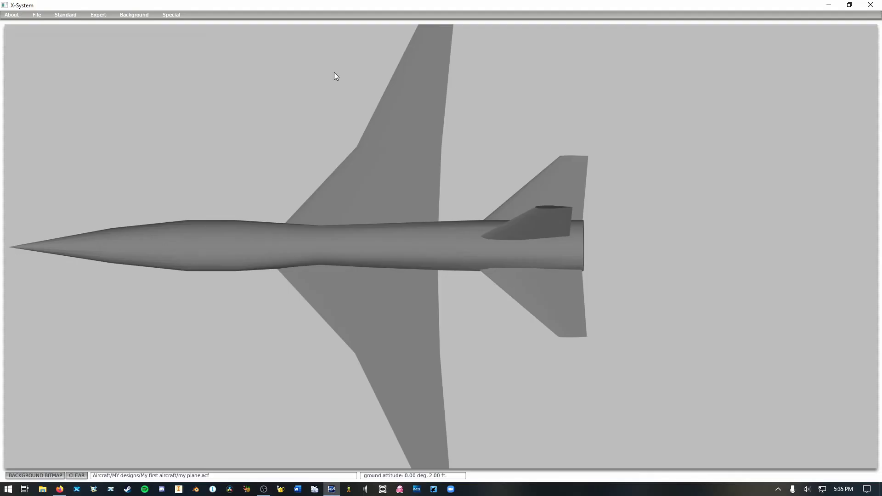
click(65, 15)
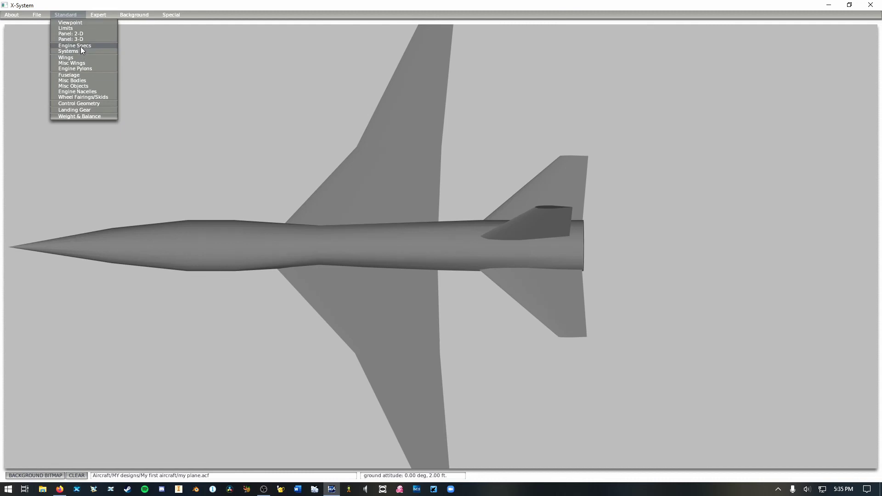
click(80, 46)
click(6, 75)
Step: In Wing 1's foil specs, set the root chord to 16 ft, the sweep to 22 degrees and the long arm to 30 ft
click(68, 16)
click(78, 59)
click(27, 88)
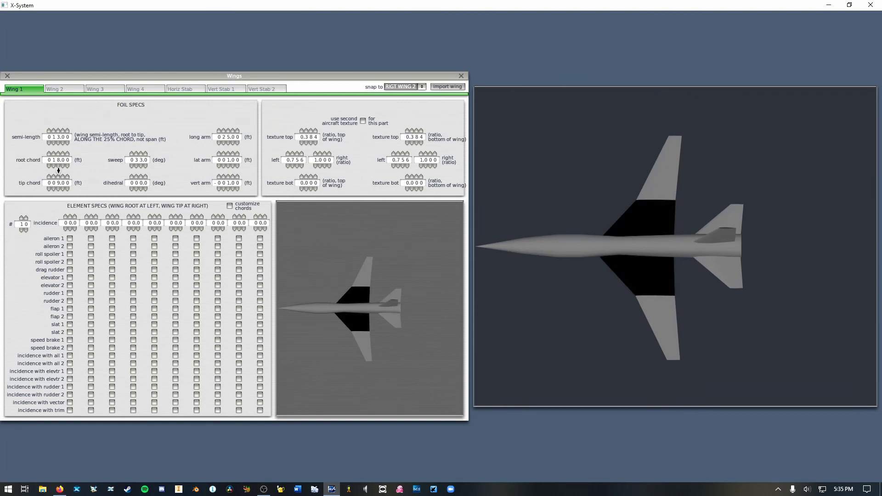
click(60, 169)
click(59, 169)
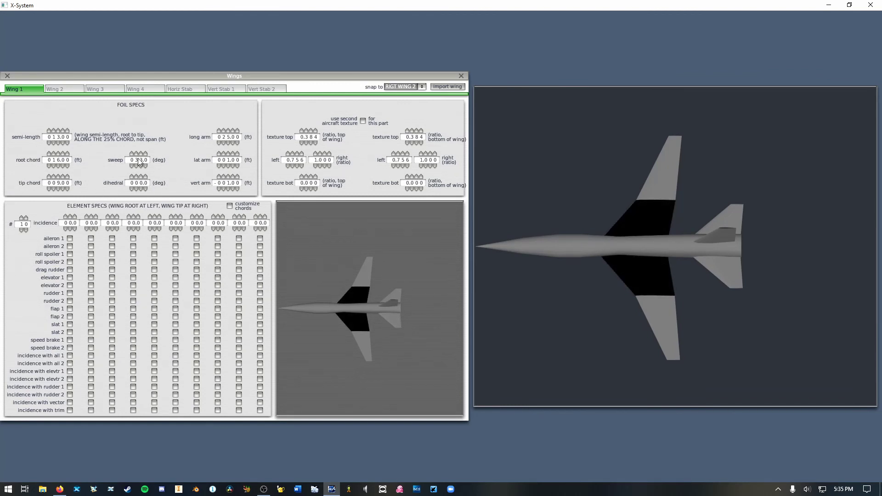
click(140, 164)
click(227, 132)
click(227, 132)
click(227, 132)
click(227, 132)
click(227, 132)
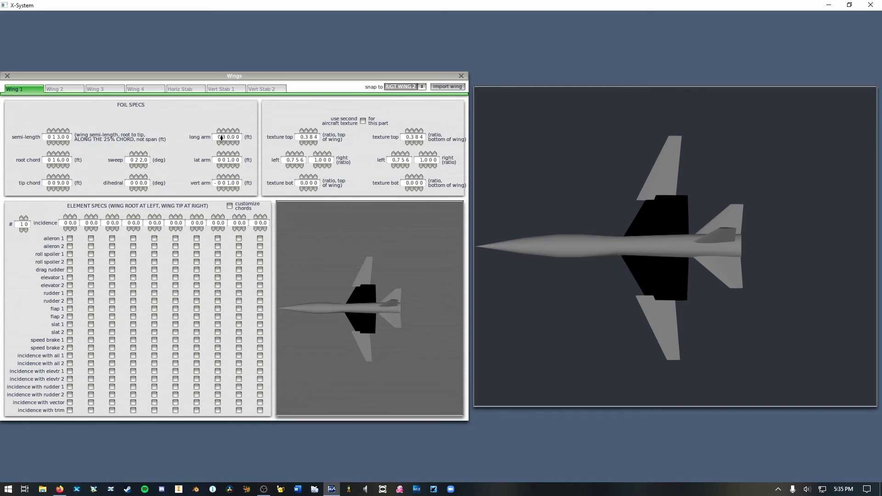
click(59, 189)
click(59, 189)
click(58, 177)
click(58, 177)
Step: Shorten Wing 1 to a semi-length of 10 ft
click(55, 143)
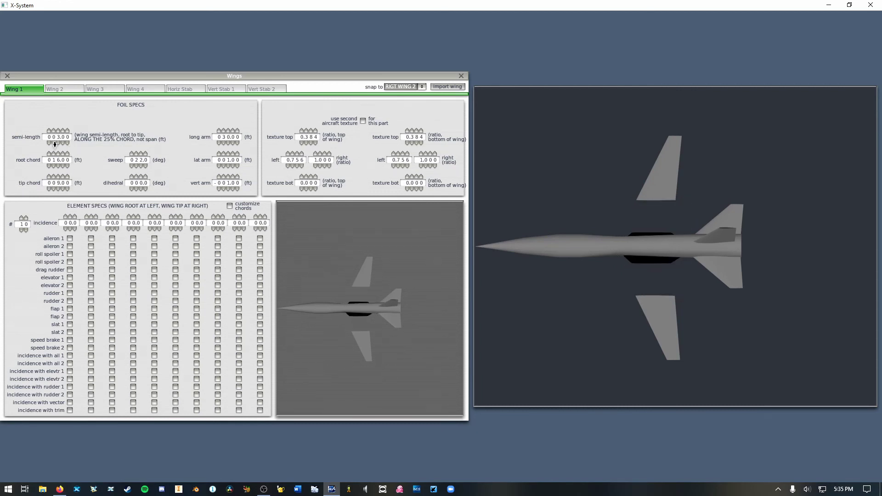
click(53, 131)
click(58, 143)
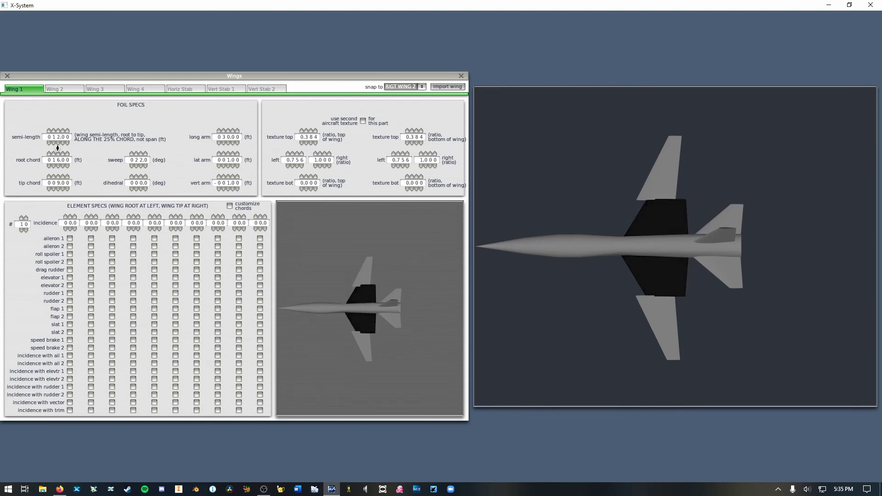
click(58, 143)
click(58, 143)
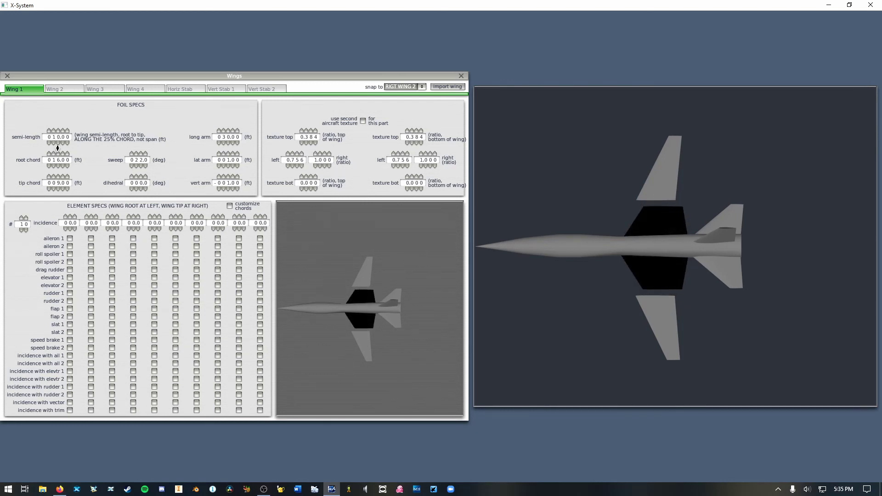
Step: Snap Wing 2 to right Wing 1, and set its sweep to 19 degrees and its semi-length to 12 ft
click(63, 89)
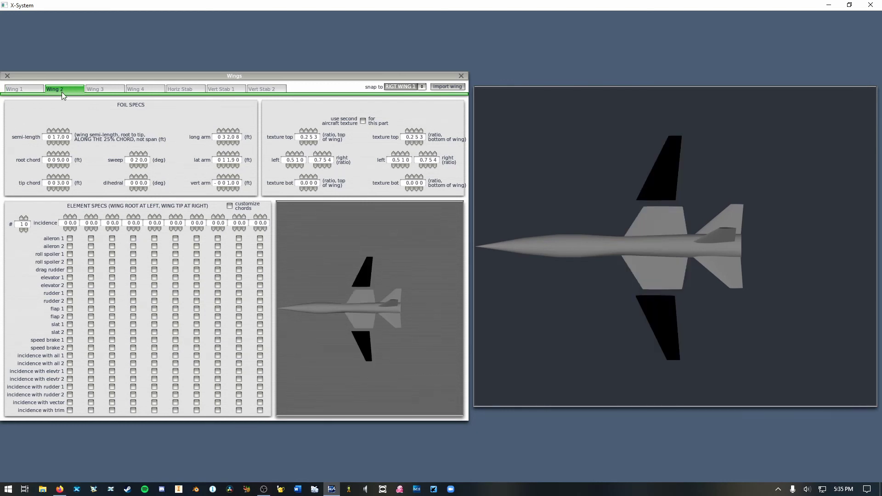
click(399, 87)
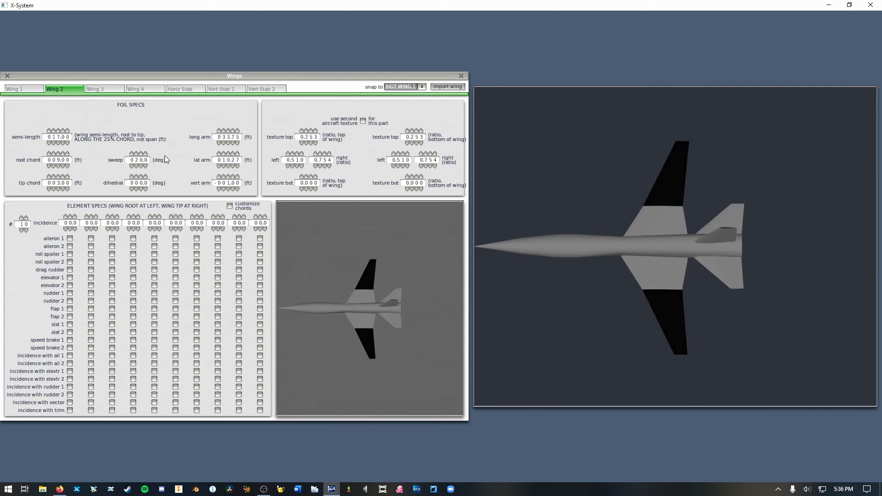
click(137, 166)
click(141, 167)
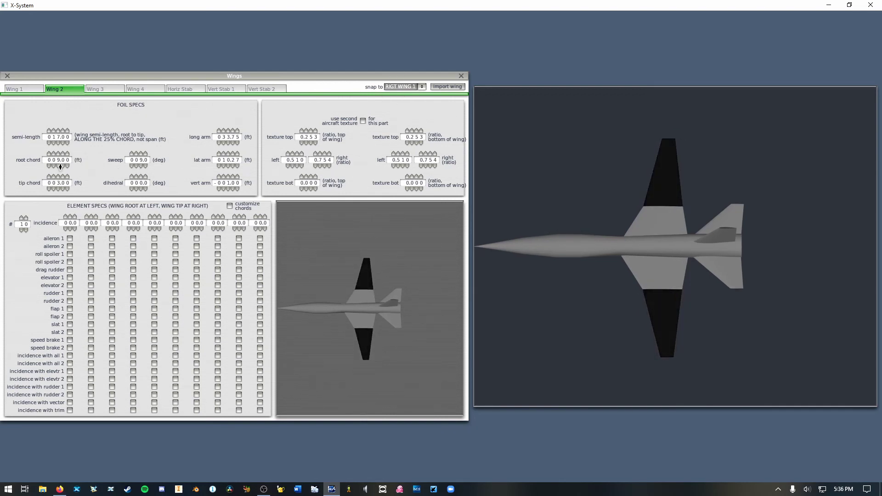
click(57, 143)
click(58, 143)
click(58, 142)
click(57, 142)
click(58, 142)
click(58, 143)
click(58, 142)
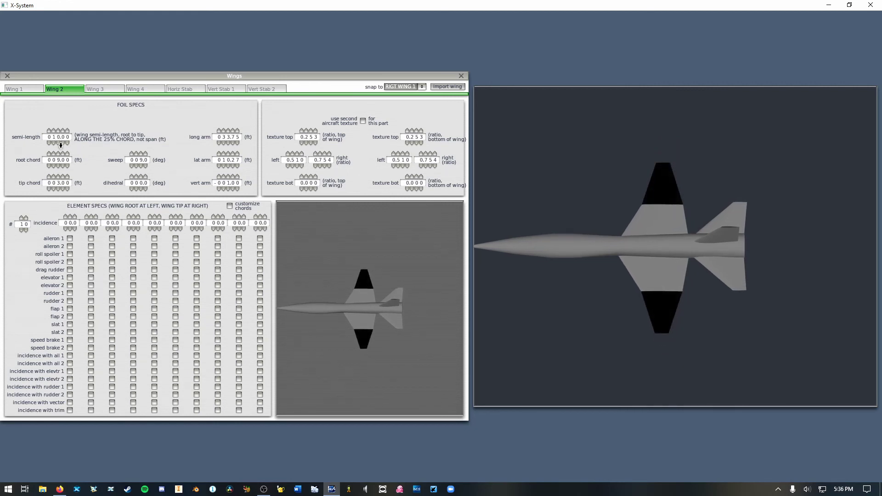
click(136, 154)
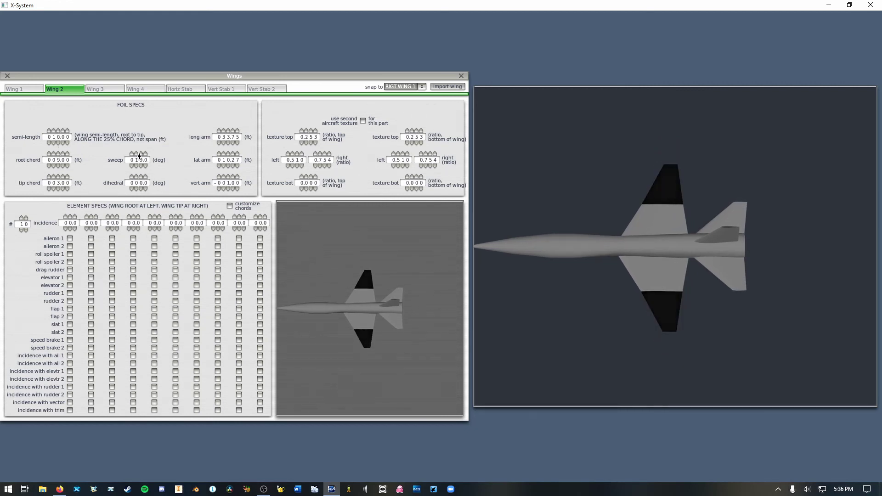
click(58, 132)
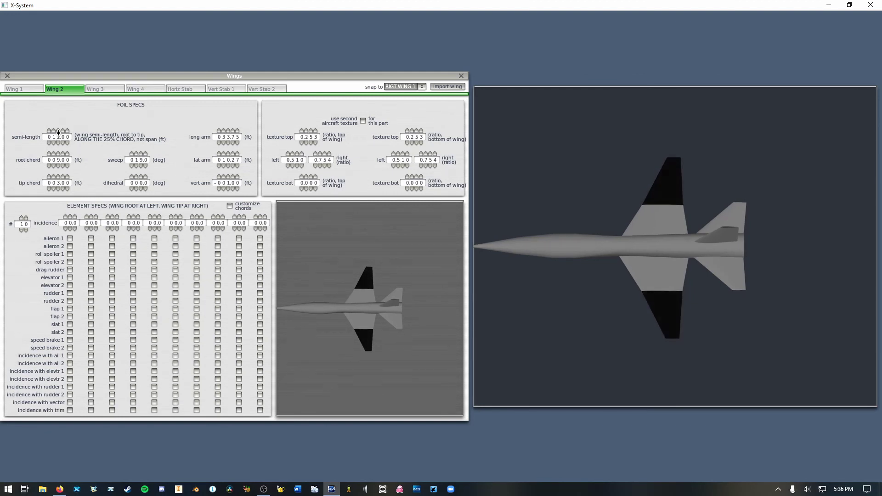
Step: Set Wing 1's root chord to 15 ft, close the wing settings and check the reshaped wings in wireframe
click(22, 90)
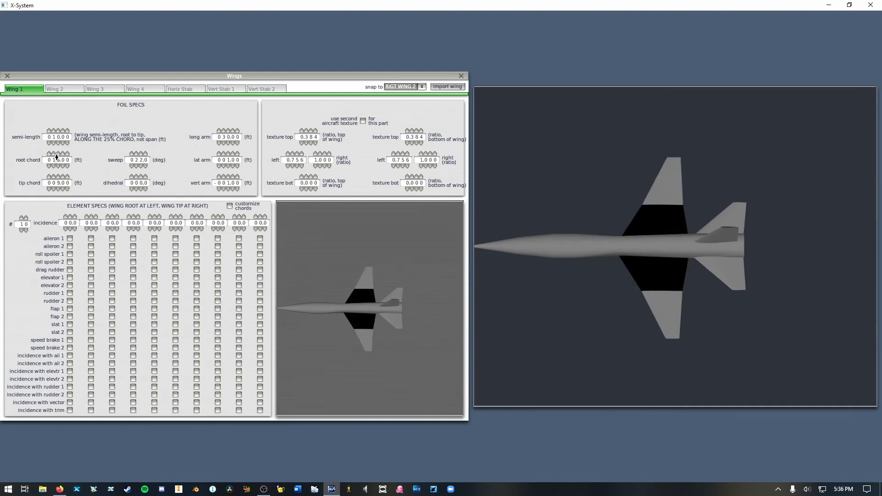
click(461, 75)
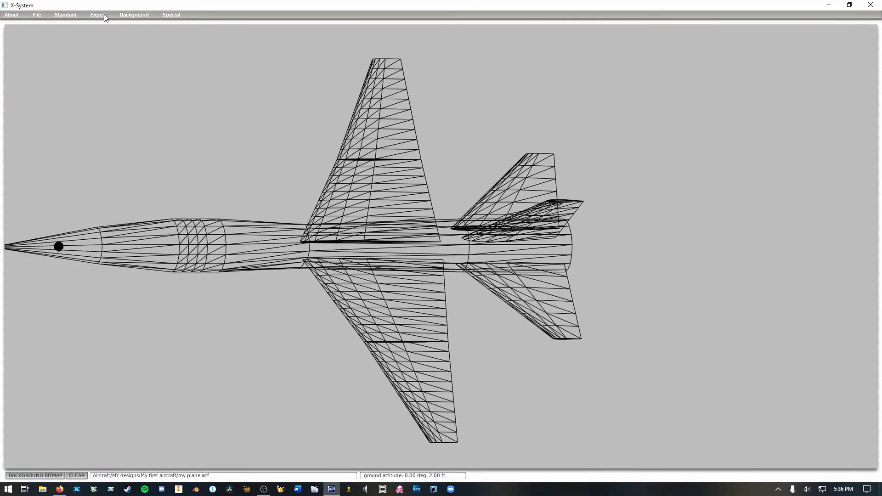
click(142, 17)
click(141, 39)
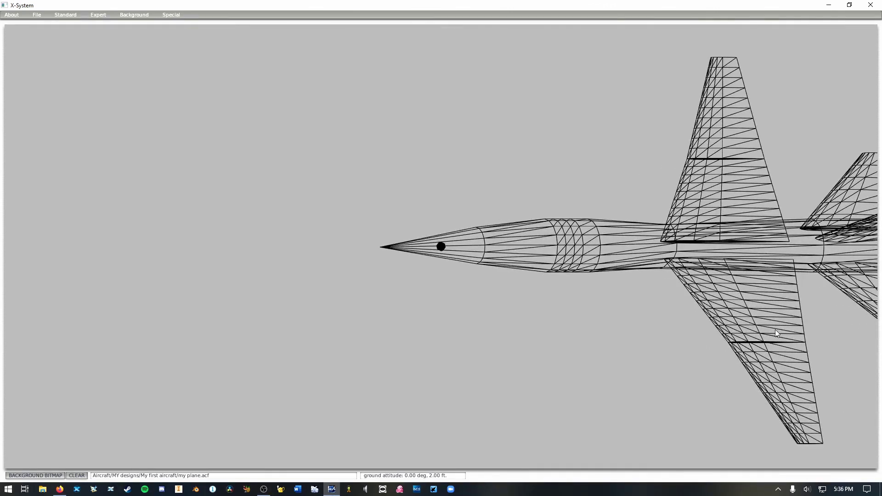
click(143, 15)
click(148, 23)
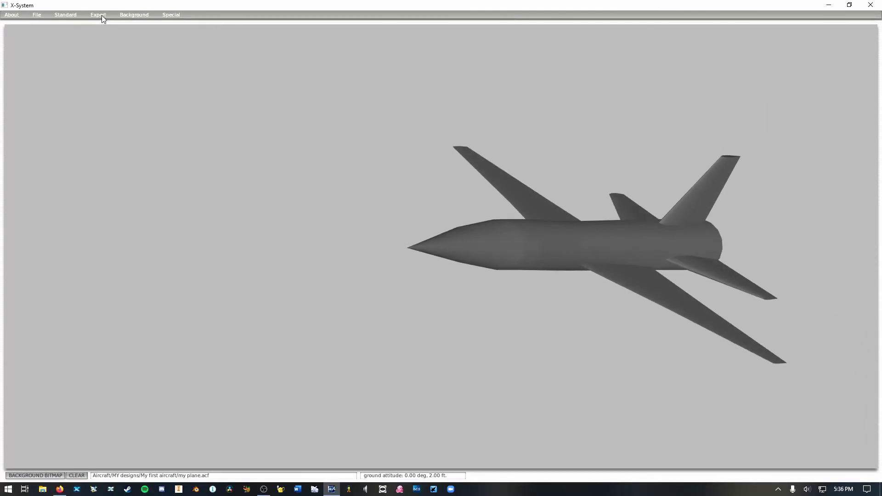
Step: Turn off Wing 1's variable dihedral and enable it for Wing 2 with a maximum dihedral of 100 degrees
click(103, 16)
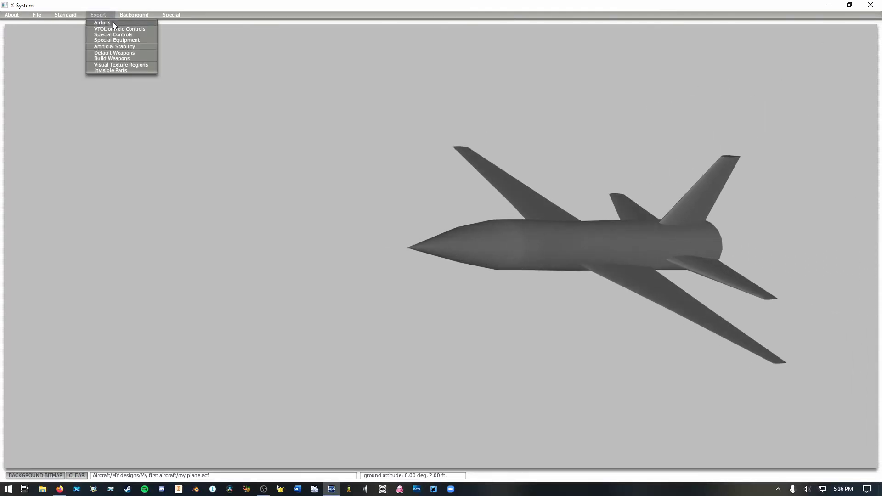
click(113, 24)
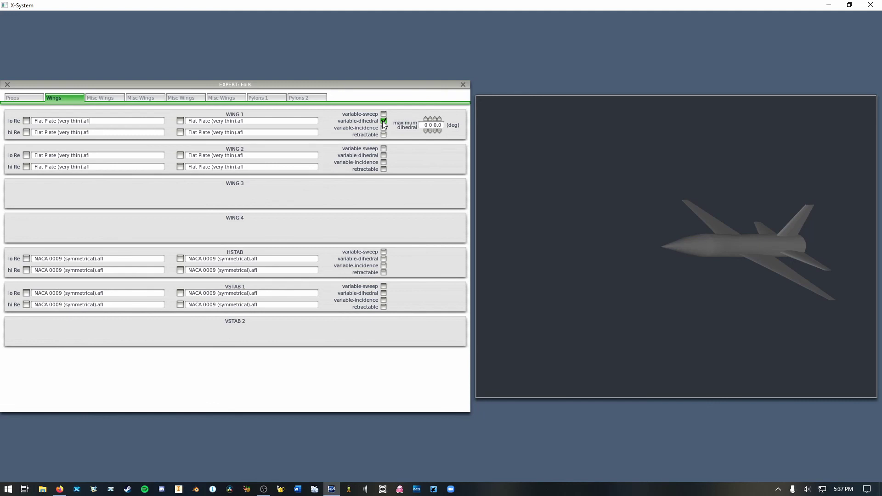
click(383, 122)
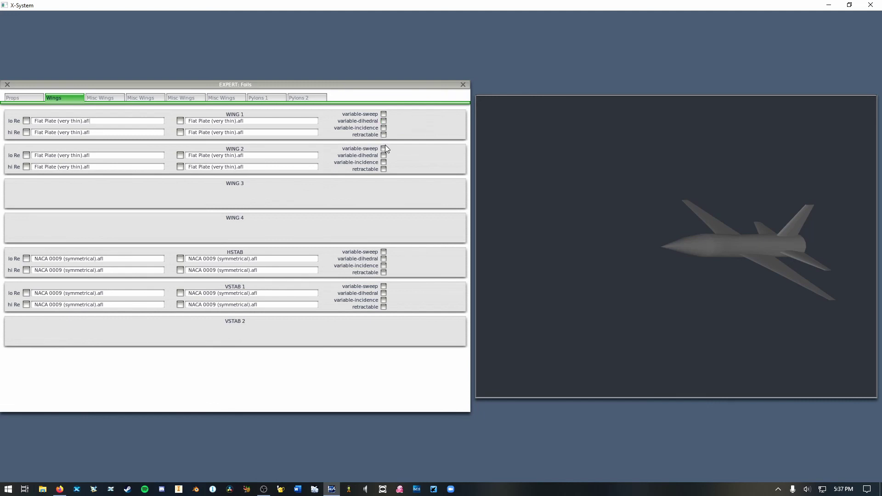
click(384, 156)
click(430, 154)
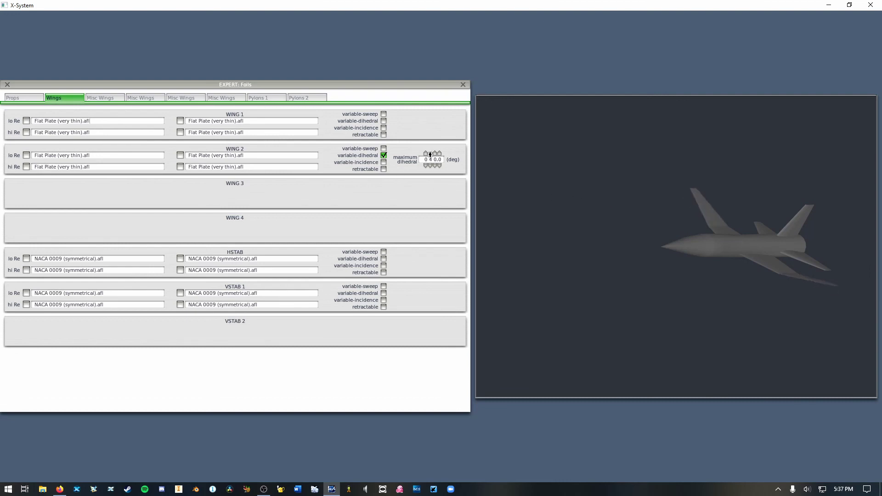
click(429, 154)
click(430, 153)
click(430, 154)
click(430, 153)
click(430, 153)
click(430, 153)
click(463, 85)
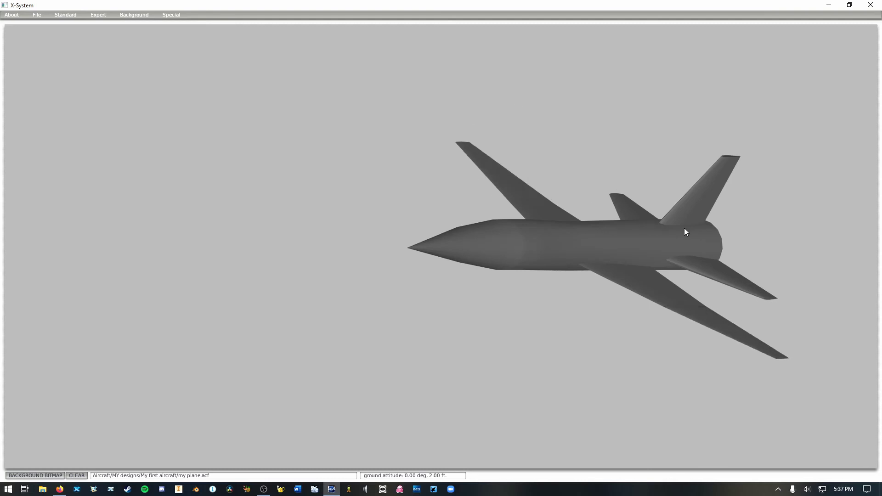
Step: Toggle the still/moving controls display and examine the folding of the outer wings from several angles
click(179, 16)
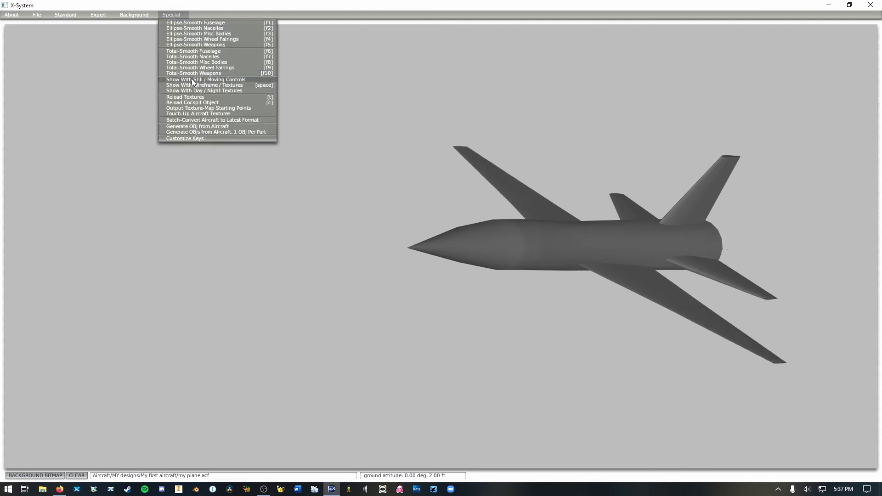
click(192, 79)
click(170, 14)
click(192, 78)
drag(385, 132, 517, 190)
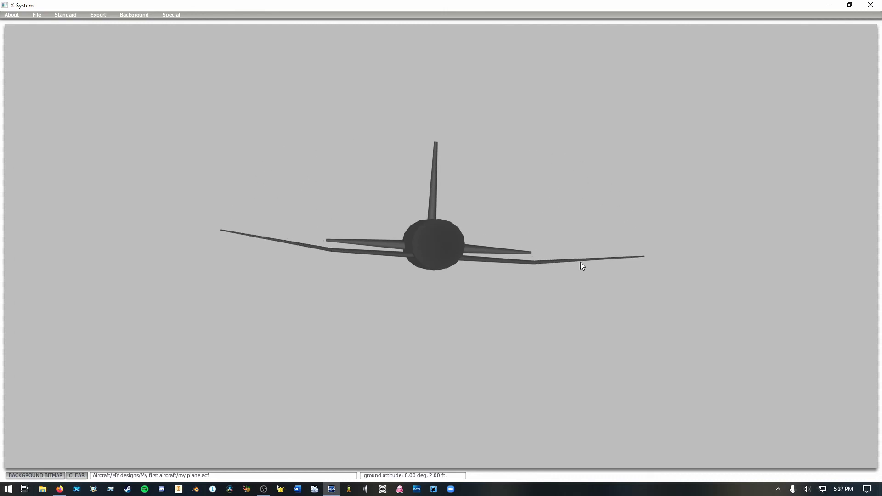
key(d)
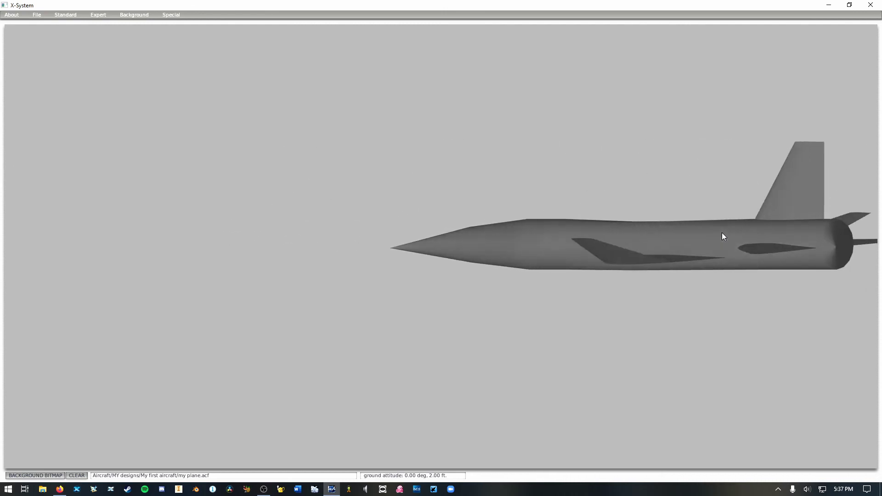
key(a)
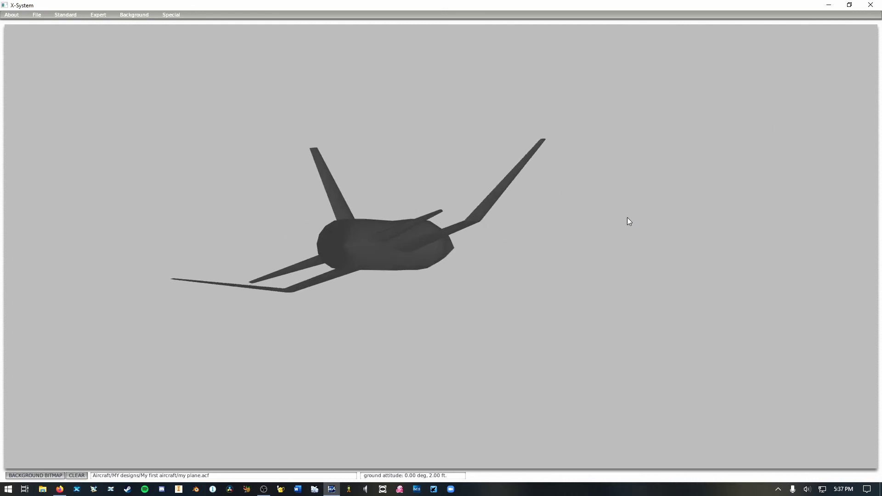
key(d)
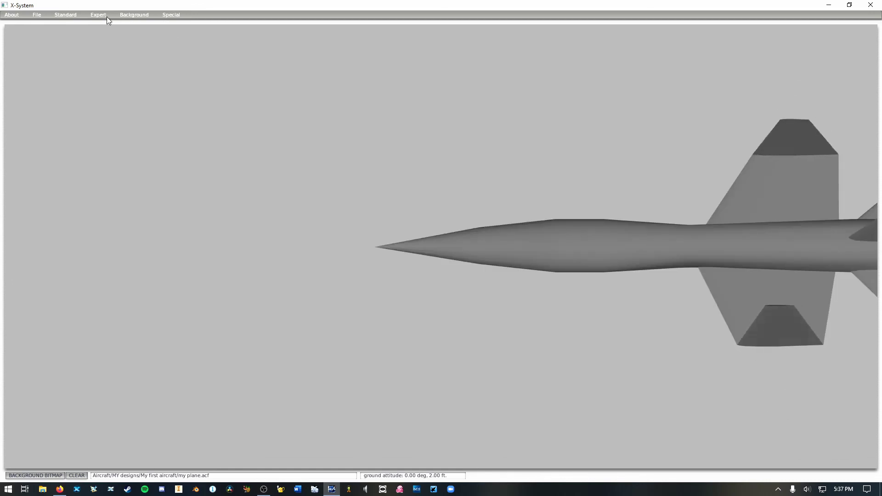
Step: Turn off Wing 2's variable dihedral in the expert foil settings and close them
click(124, 16)
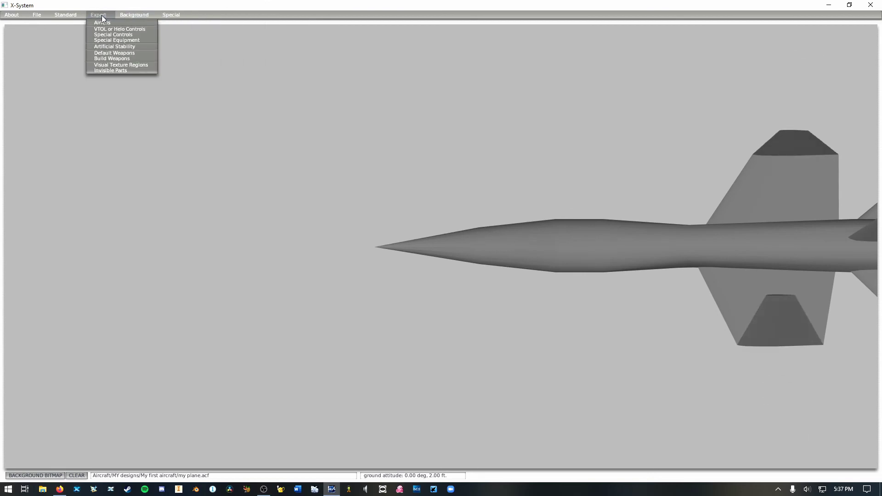
click(103, 22)
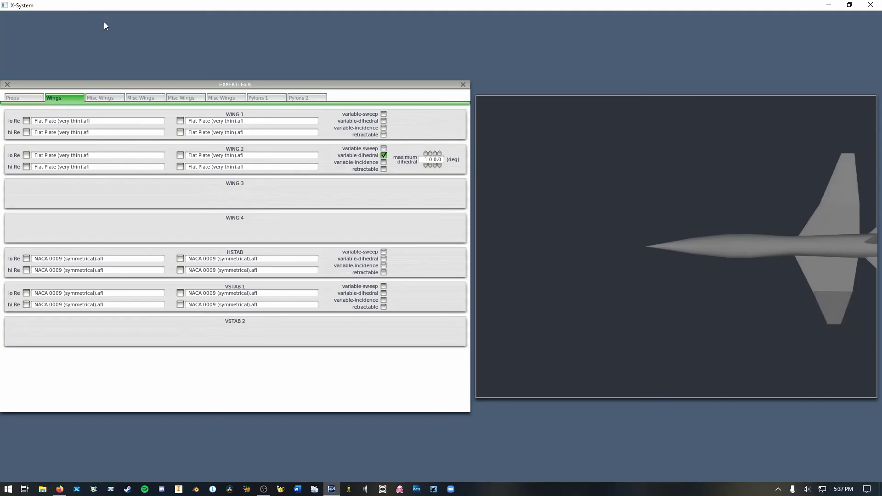
click(7, 86)
Step: Remove Wing 2 from the aircraft by reducing its semi-length to zero in the wing settings
click(69, 16)
click(78, 57)
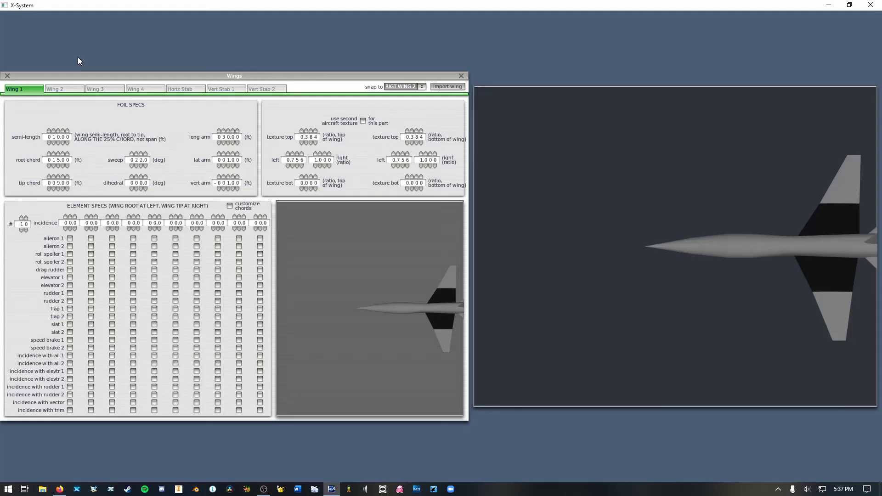
click(50, 90)
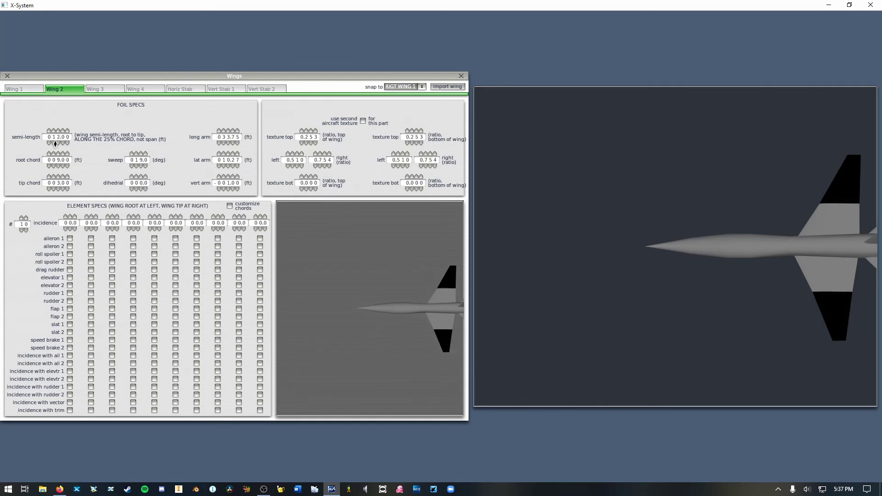
click(55, 144)
click(59, 144)
click(59, 143)
Step: Set Wing 1's root chord to 19 ft
click(40, 91)
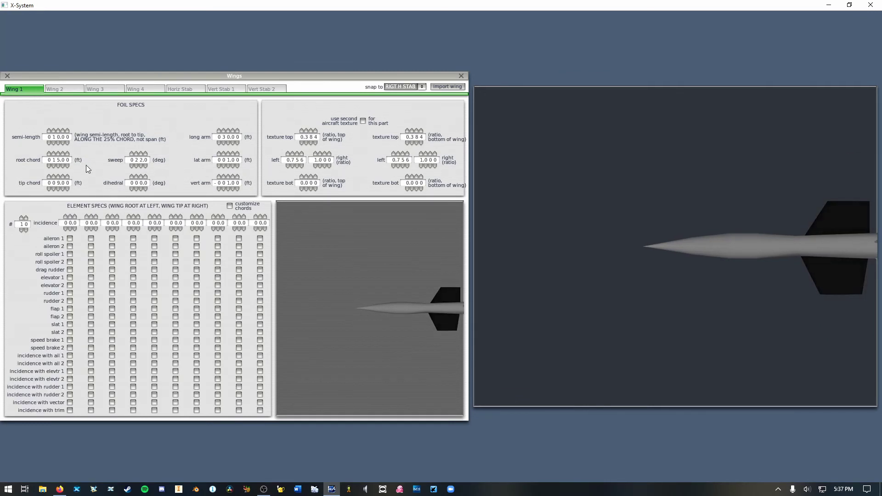
click(60, 155)
click(59, 155)
click(59, 155)
click(58, 155)
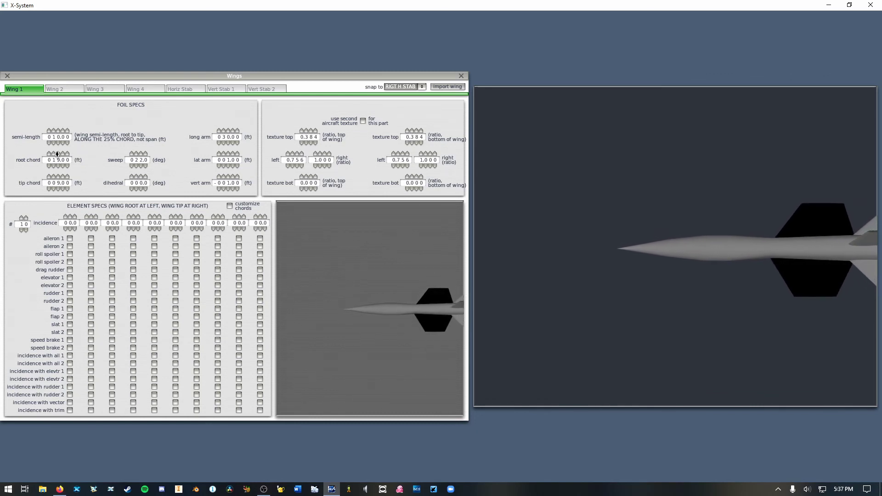
Step: Set Wing 1's long arm to 28 ft and its semi-length to 20 ft
click(229, 143)
click(229, 143)
click(224, 143)
click(224, 143)
click(223, 131)
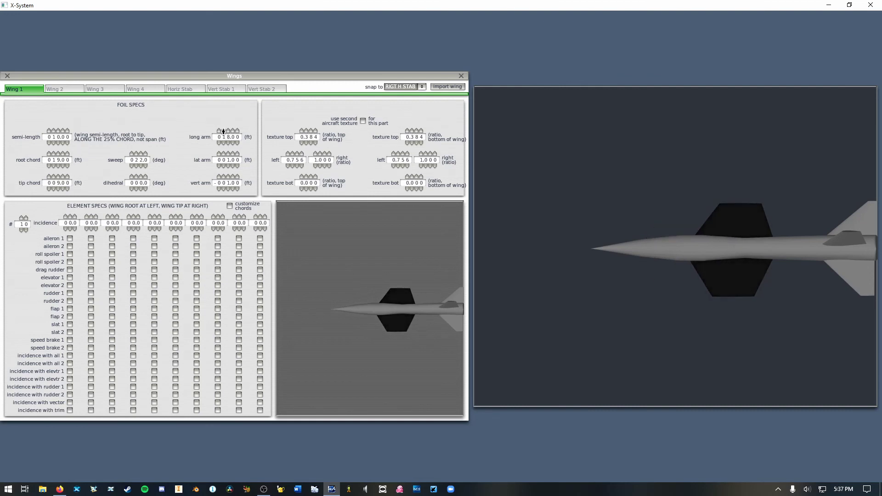
click(223, 131)
click(54, 131)
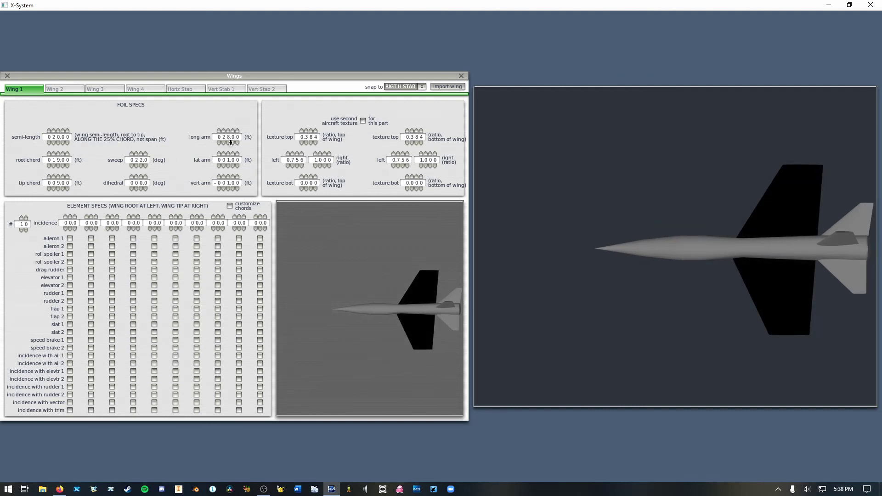
Step: Move Wing 1 forward to a long arm of 21.6 ft and set its root chord to 25 ft
click(228, 143)
click(229, 143)
click(232, 144)
click(232, 144)
click(233, 144)
click(232, 143)
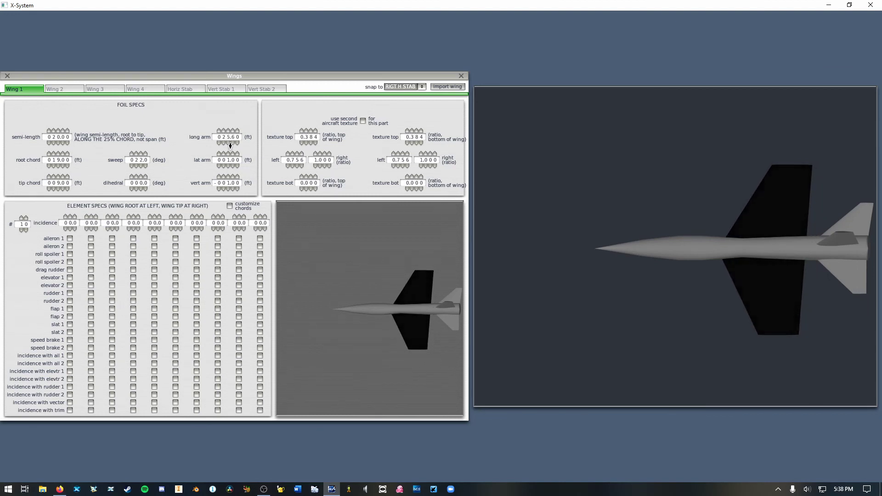
drag(230, 146, 230, 146)
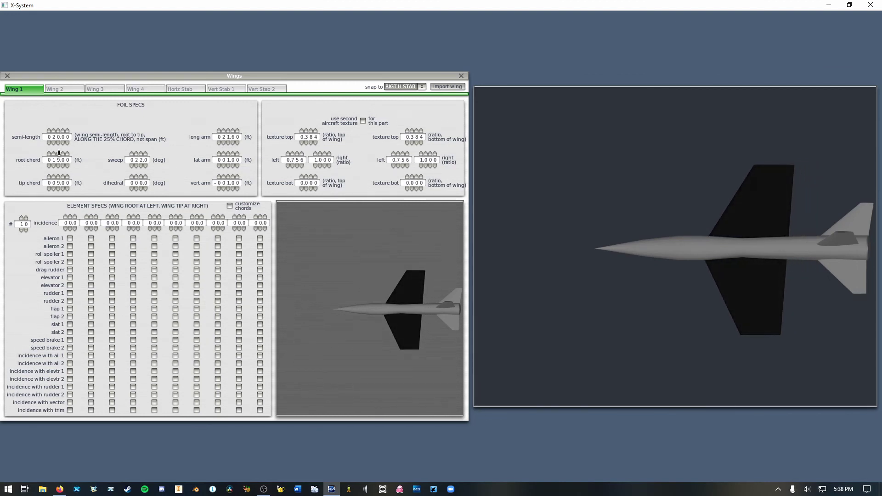
click(59, 153)
click(59, 153)
click(59, 153)
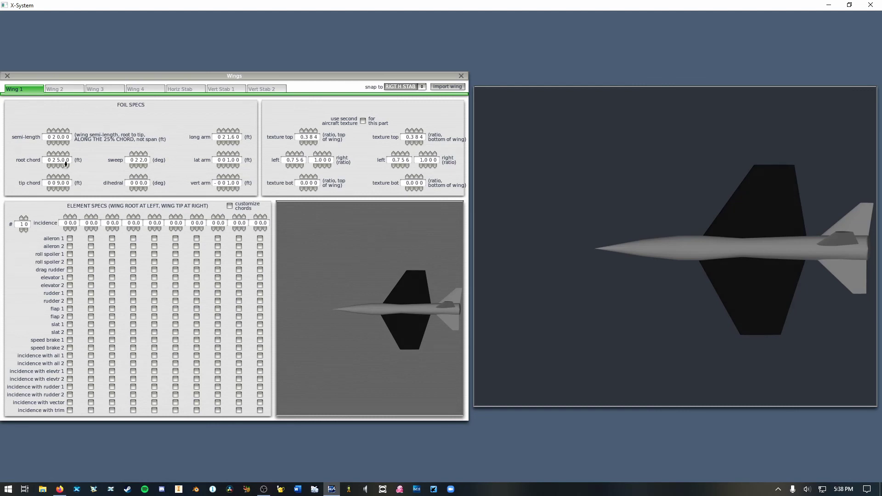
Step: Set Wing 1's tip chord to 5 ft and its sweep to 52 degrees
click(59, 190)
click(58, 189)
click(58, 189)
click(58, 189)
click(138, 154)
click(138, 154)
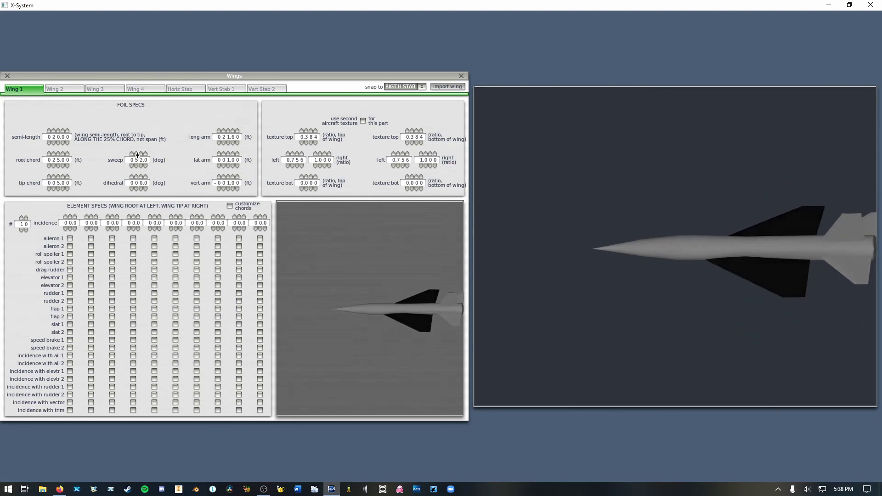
click(137, 154)
Step: Lengthen Wing 1 to a semi-length of 24 ft and close the wing settings
click(58, 131)
click(58, 132)
click(59, 131)
click(59, 131)
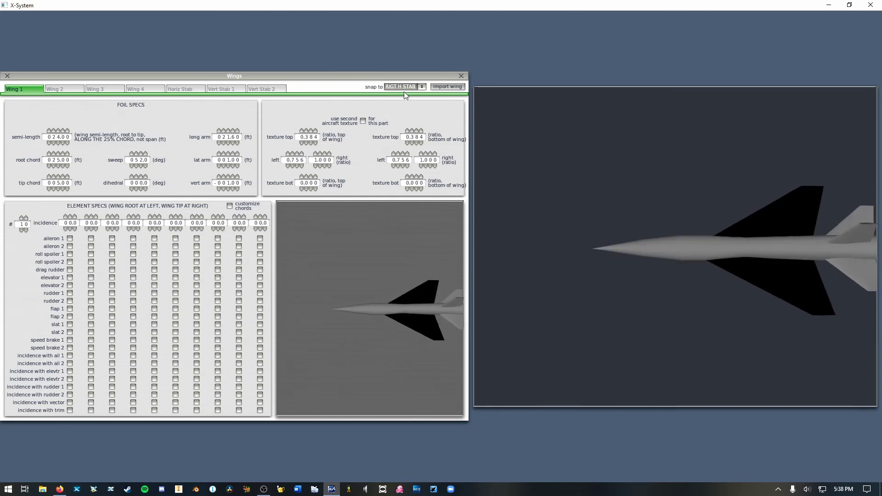
click(461, 77)
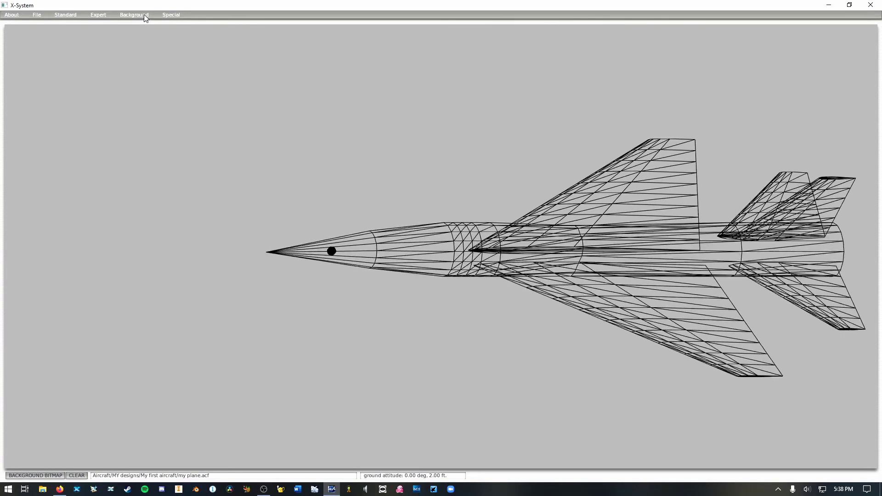
Step: Enable variable incidence for Wing 1 with a maximum of 5 degrees in the expert foil settings and close them
click(145, 14)
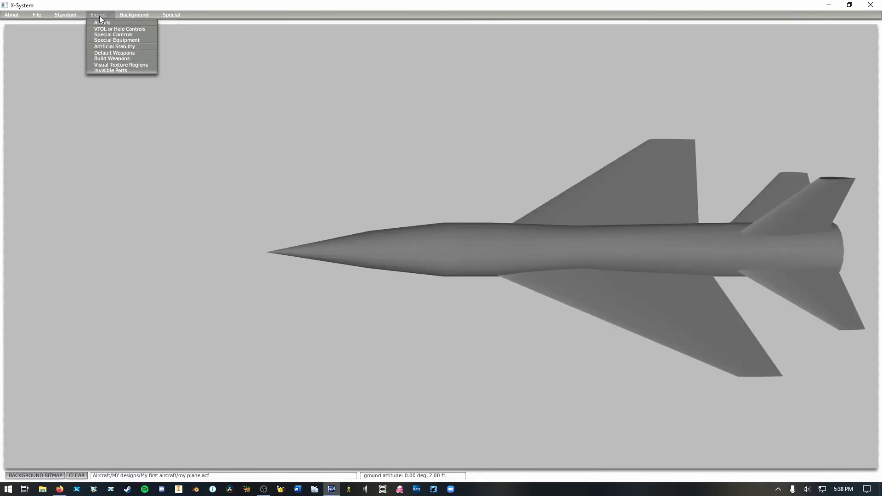
click(102, 23)
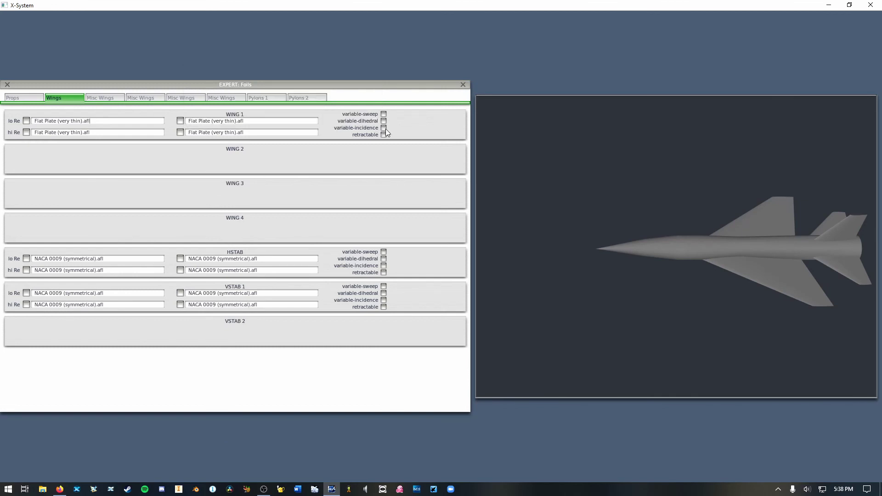
click(384, 128)
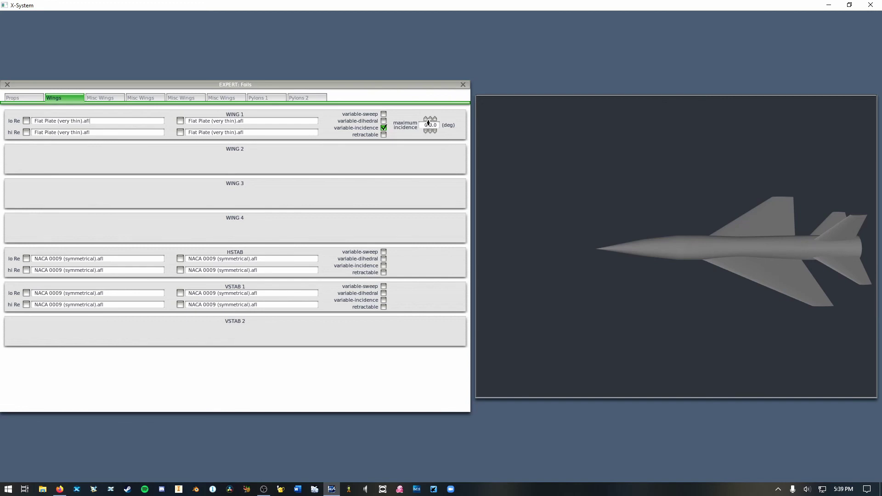
click(431, 120)
click(431, 120)
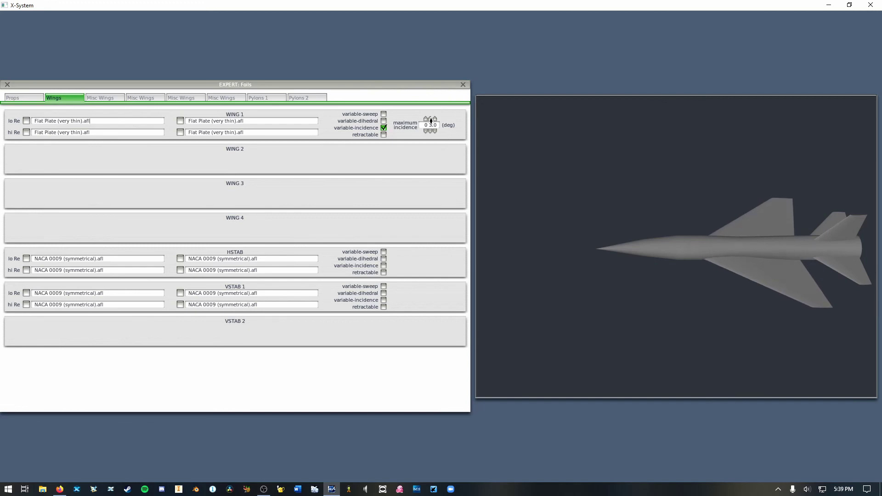
click(430, 120)
click(432, 119)
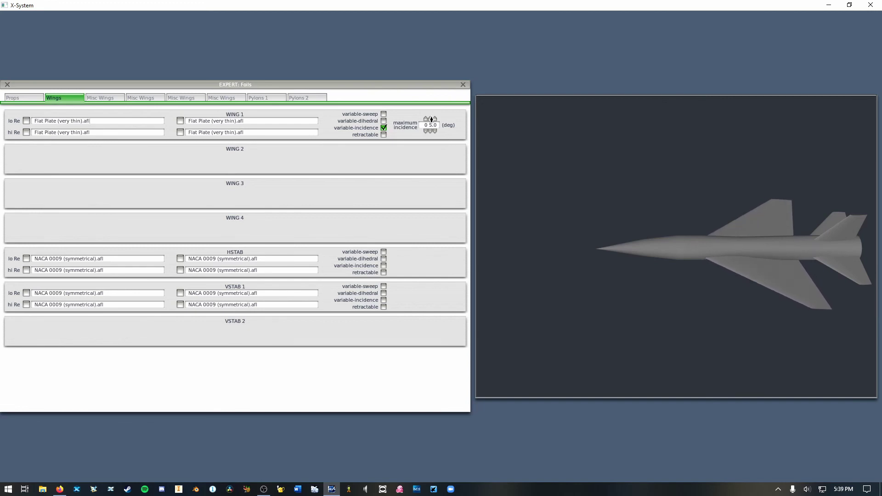
click(463, 85)
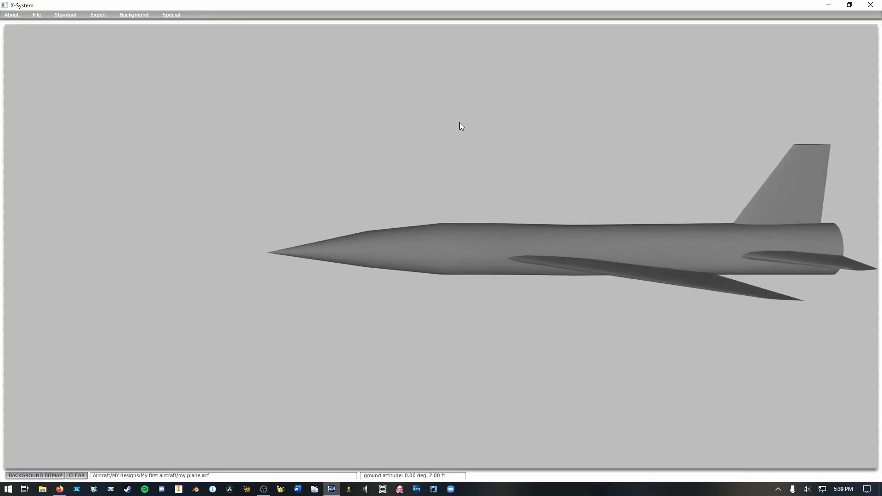
Step: Examine Wing 1's incidence movement from the side, front and above, toggling the moving controls and wireframe displays
key(Down)
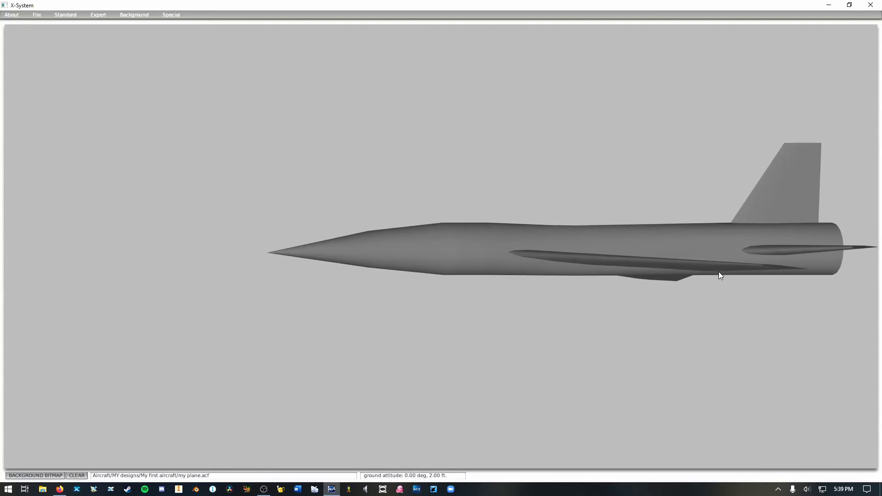
key(Left)
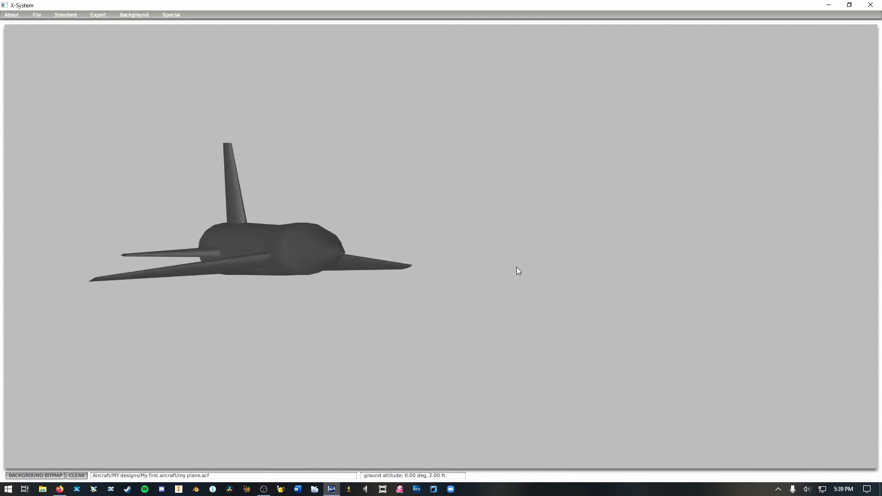
drag(491, 269, 727, 272)
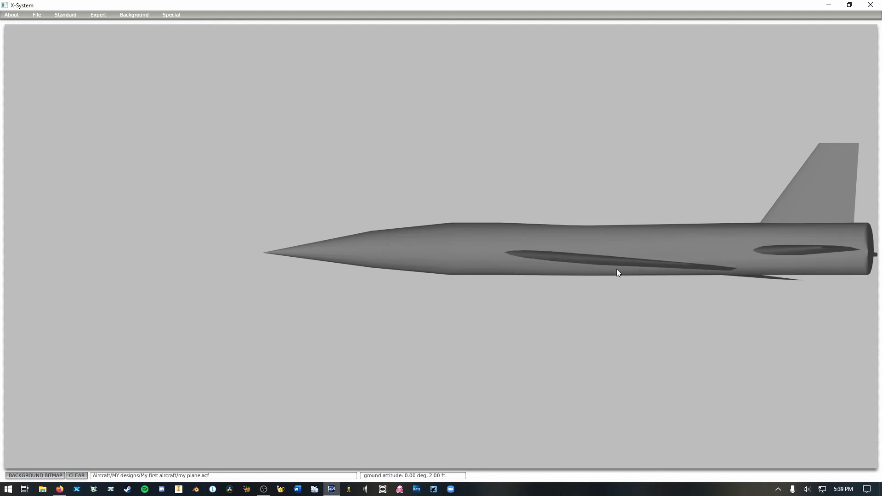
key(Left)
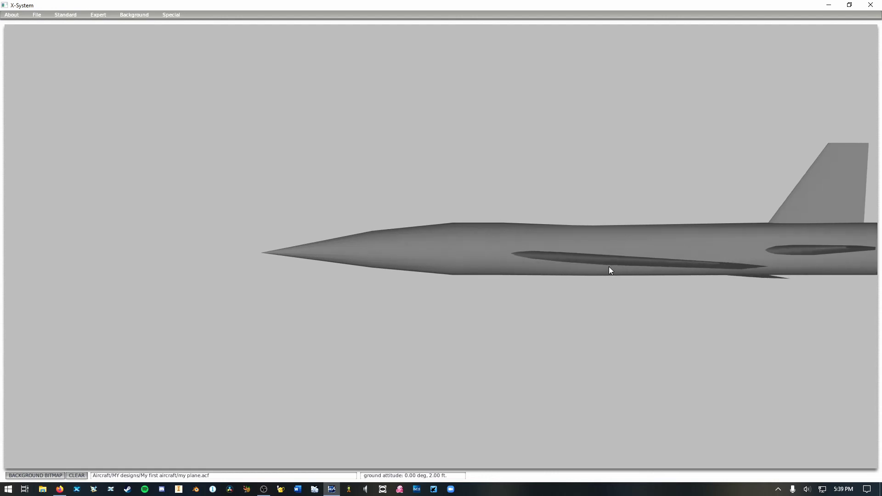
drag(610, 271, 663, 267)
key(Up)
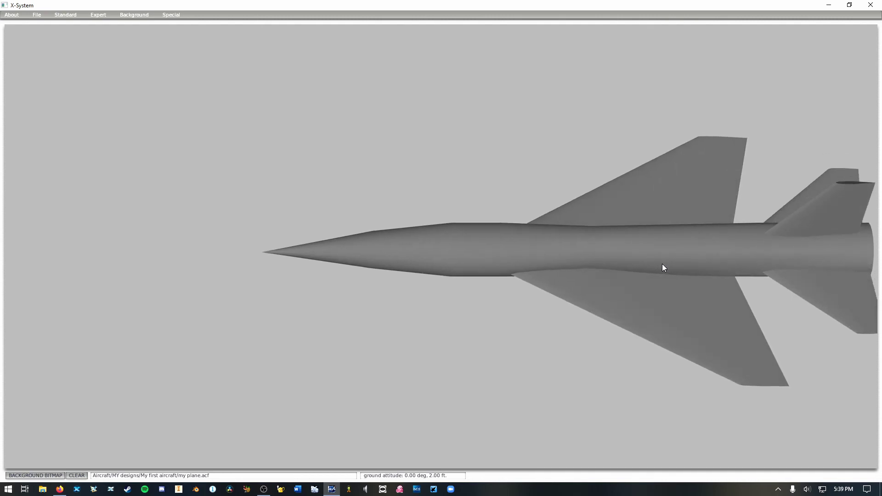
key(Down)
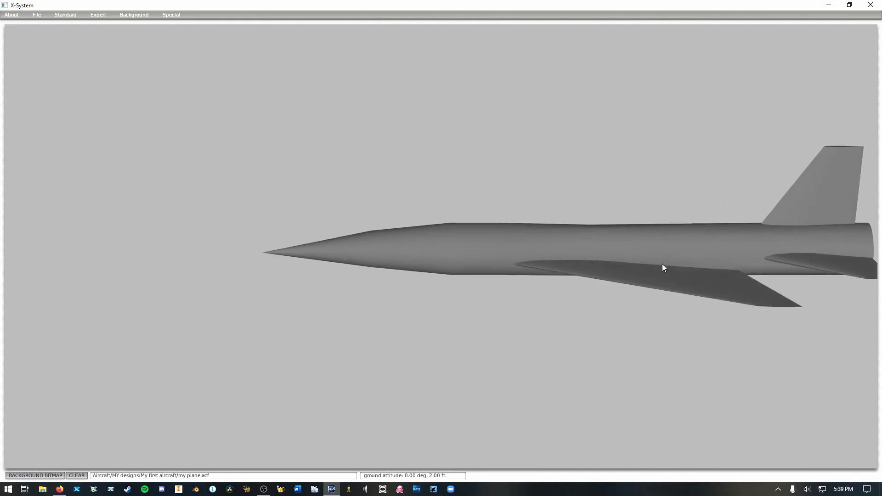
key(Down)
key(Down)
key(Down)
key(Down)
key(Up)
key(Up)
key(Down)
key(Left)
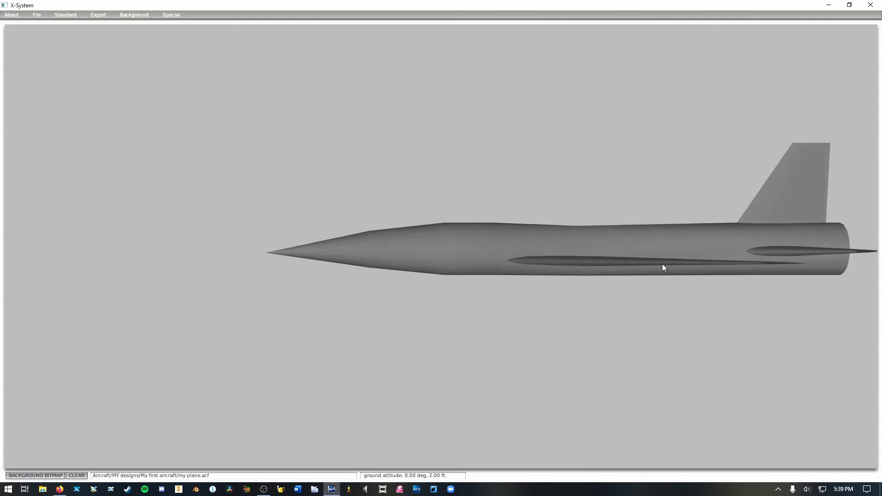
key(Up)
key(Up)
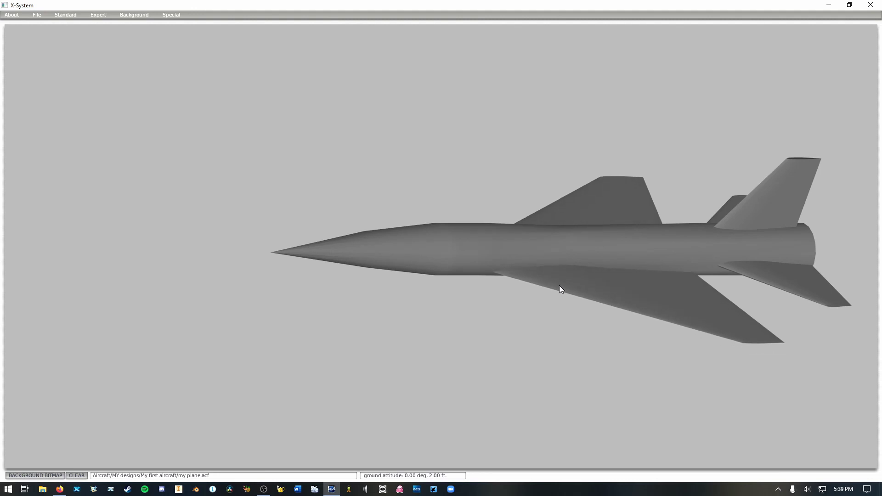
key(space)
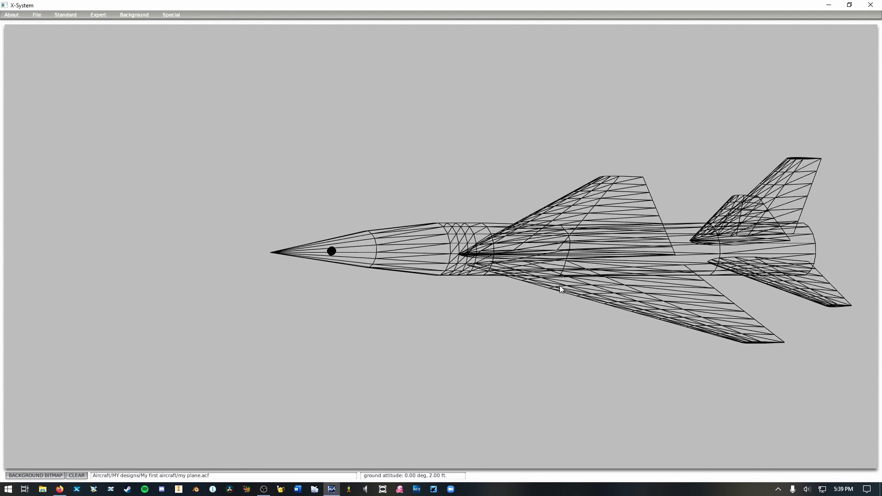
key(w)
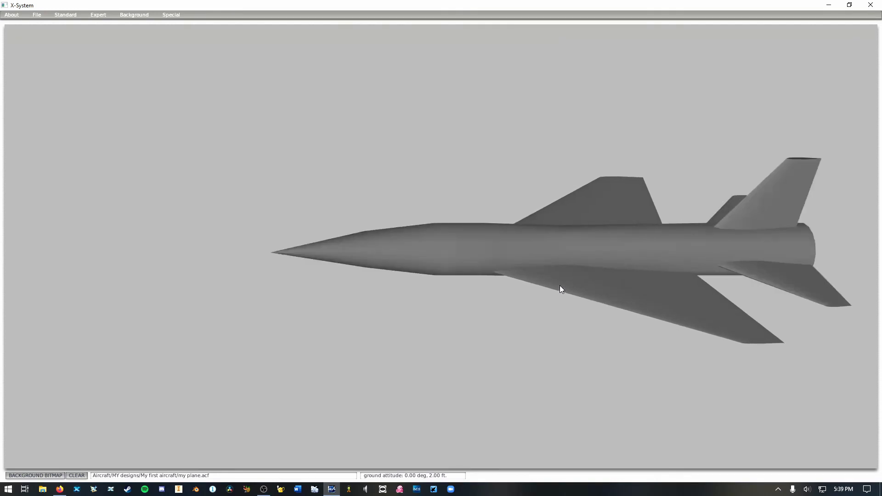
Step: Turn off Wing 1's variable incidence in the expert foil settings
click(99, 15)
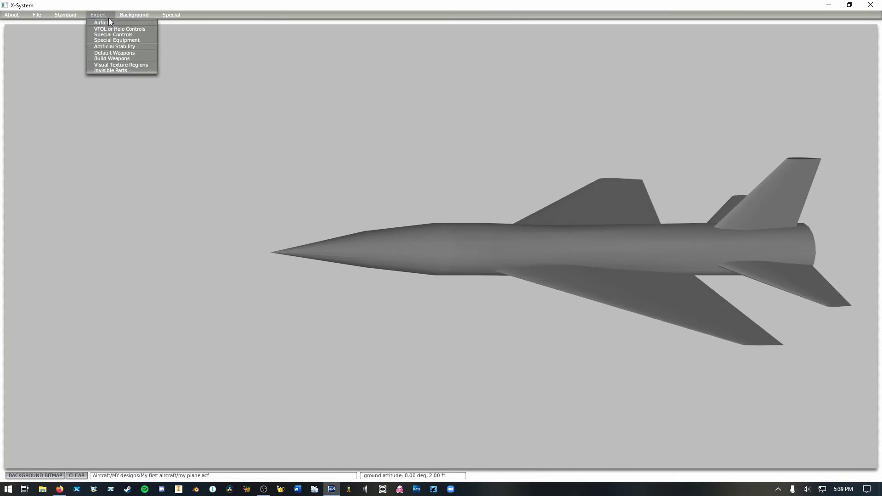
click(110, 23)
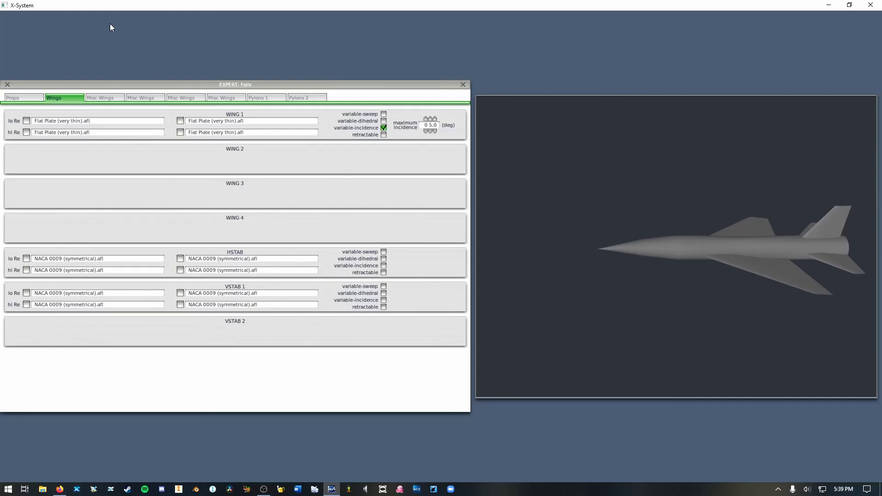
click(383, 128)
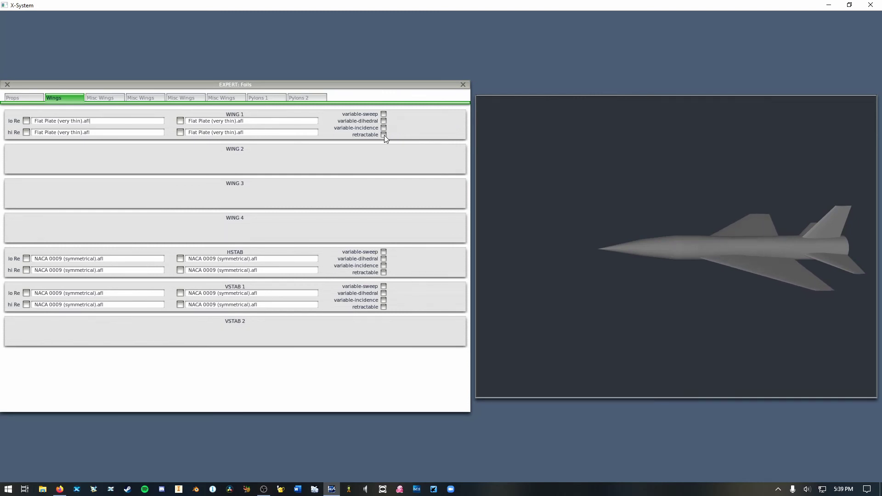
Step: Switch Wing 1's retractable option on and back off, and close the expert foil settings
click(384, 135)
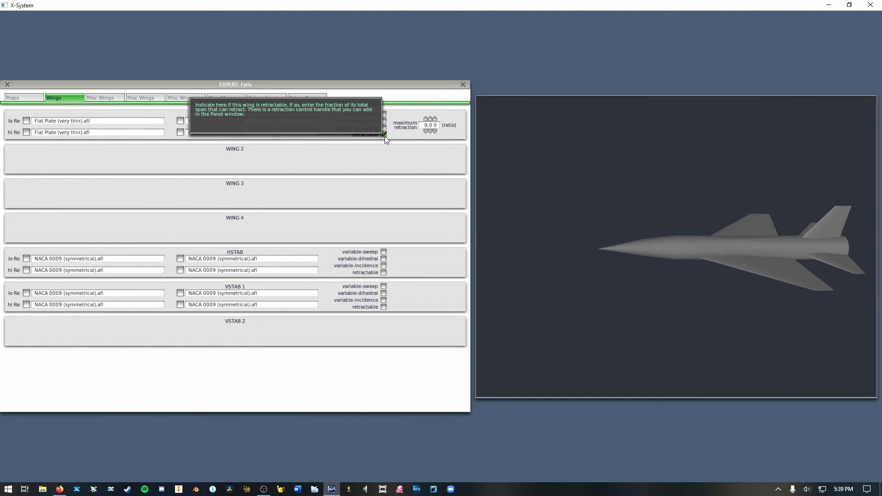
click(384, 135)
click(462, 85)
Step: Set Wing 1's semi-length to 11 ft in the wing settings
key(space)
key(Up)
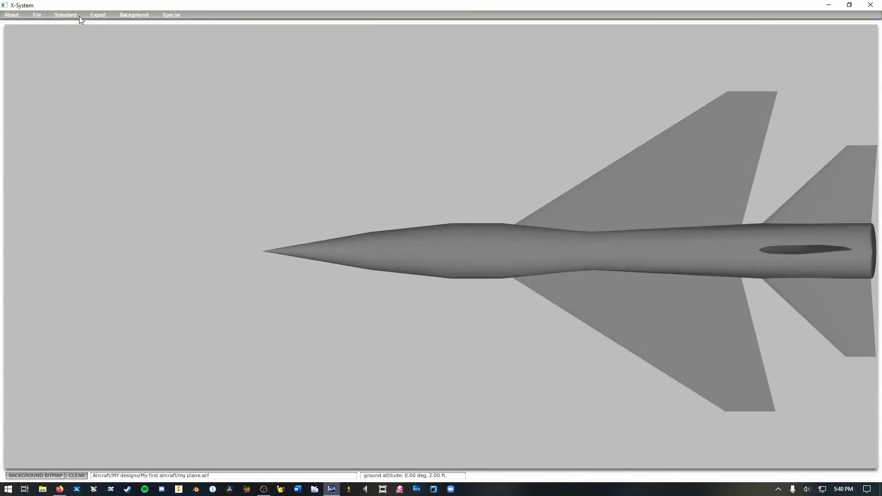
click(73, 15)
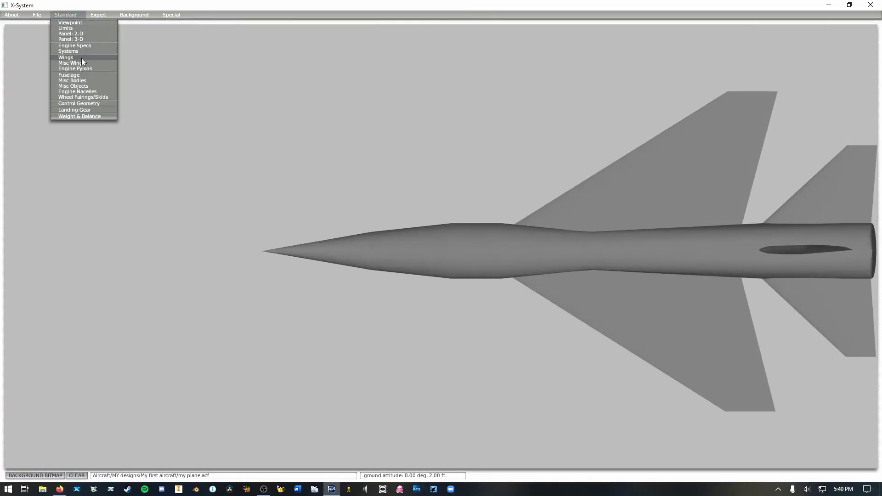
click(82, 58)
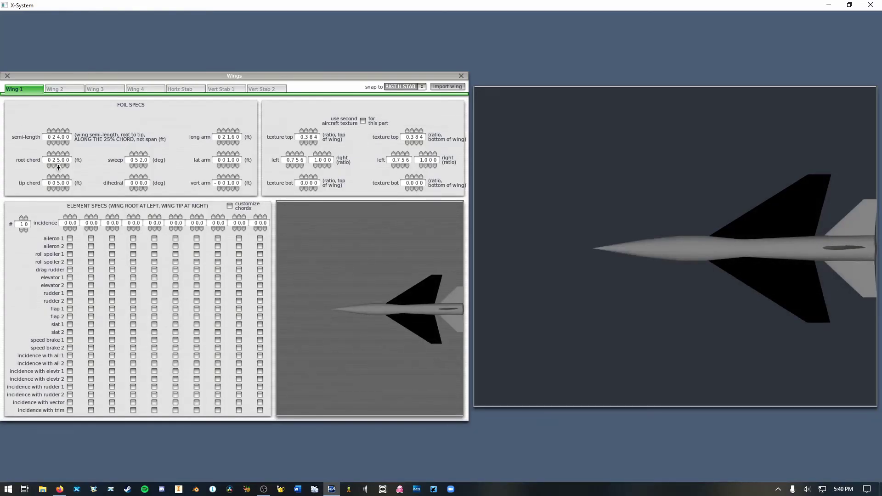
click(59, 143)
click(58, 142)
click(58, 143)
click(58, 143)
click(58, 143)
click(59, 142)
click(58, 143)
click(58, 143)
click(58, 143)
click(59, 143)
click(58, 143)
click(59, 143)
click(58, 143)
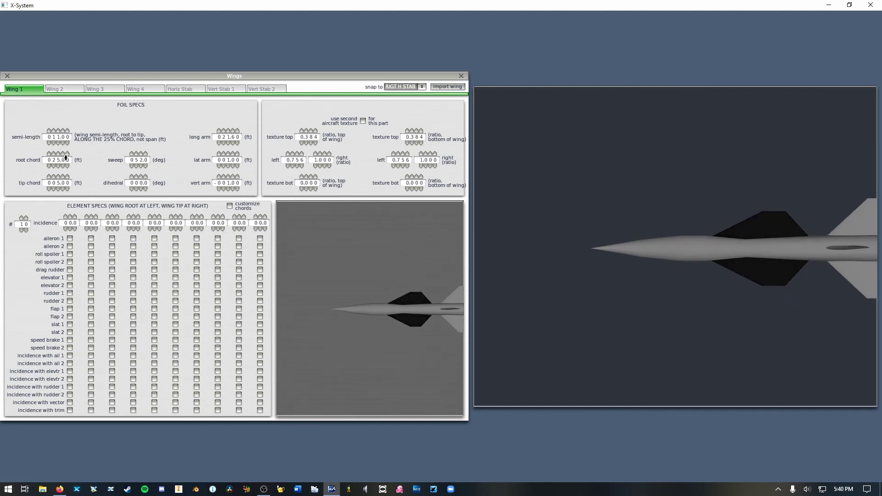
Step: Set Wing 1's root chord to 27 ft and its tip chord to 16 ft
click(59, 177)
click(59, 177)
click(58, 177)
click(59, 177)
click(59, 177)
click(59, 178)
click(59, 177)
click(59, 178)
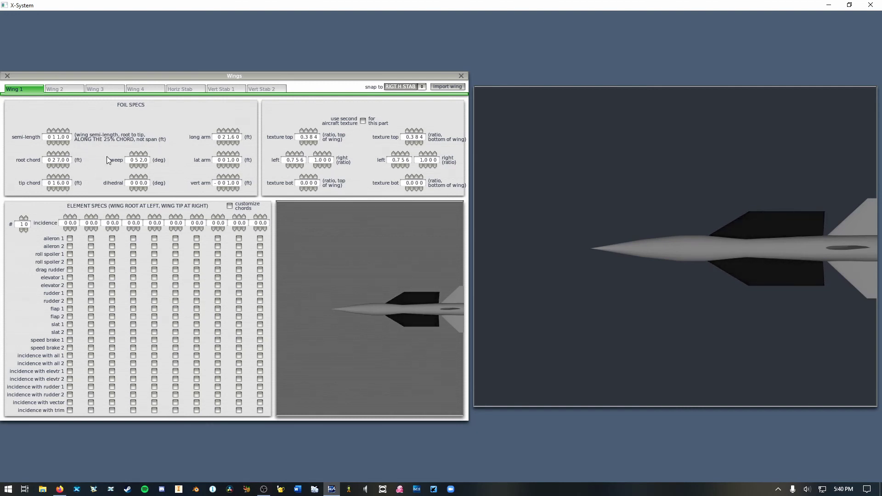
Step: Shorten Wing 1's semi-length to 8 ft and close the wing settings
click(58, 144)
click(58, 144)
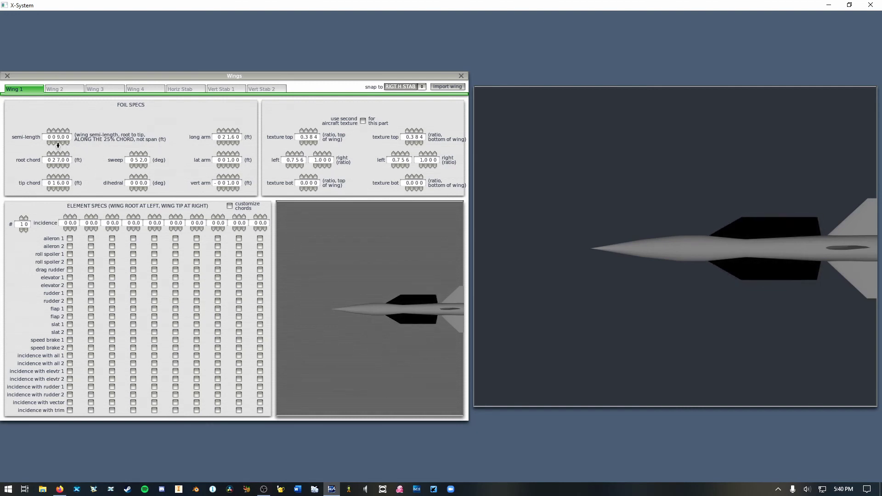
click(58, 144)
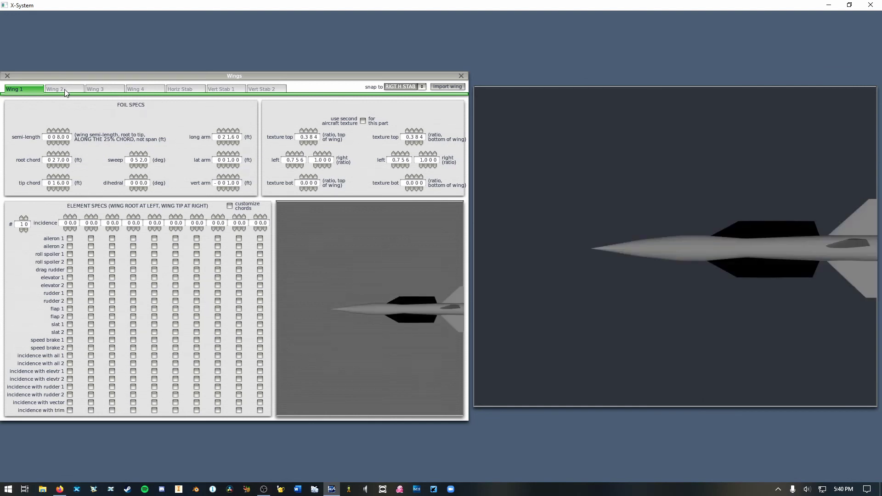
click(461, 76)
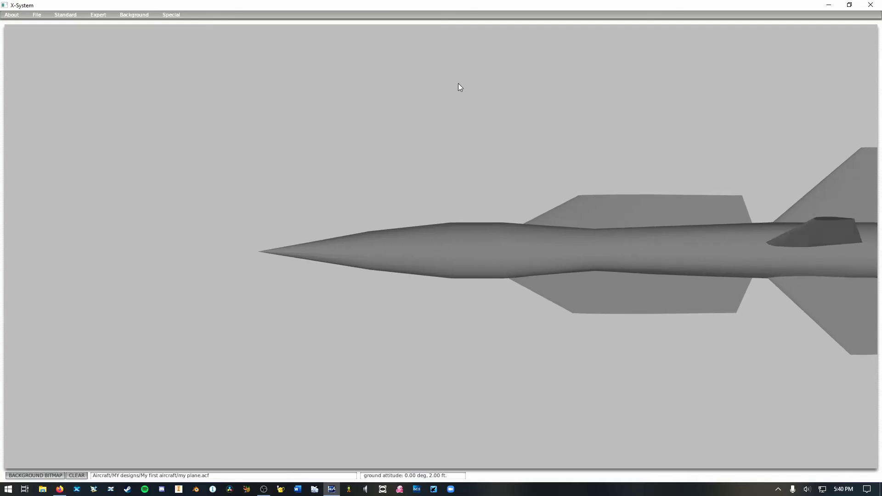
Step: Examine the shape of the short Wing 1 on the fuselage from above and at an angle, in solid and wireframe displays
key(Up)
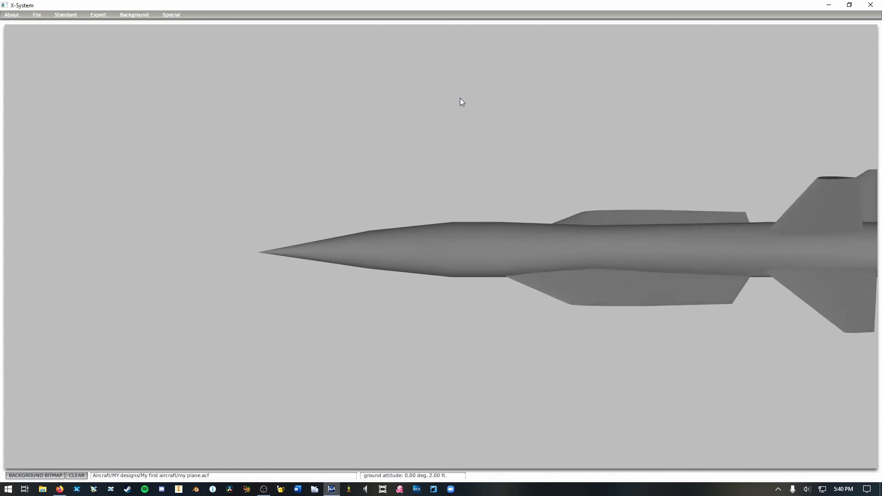
key(Down)
key(Down)
key(space)
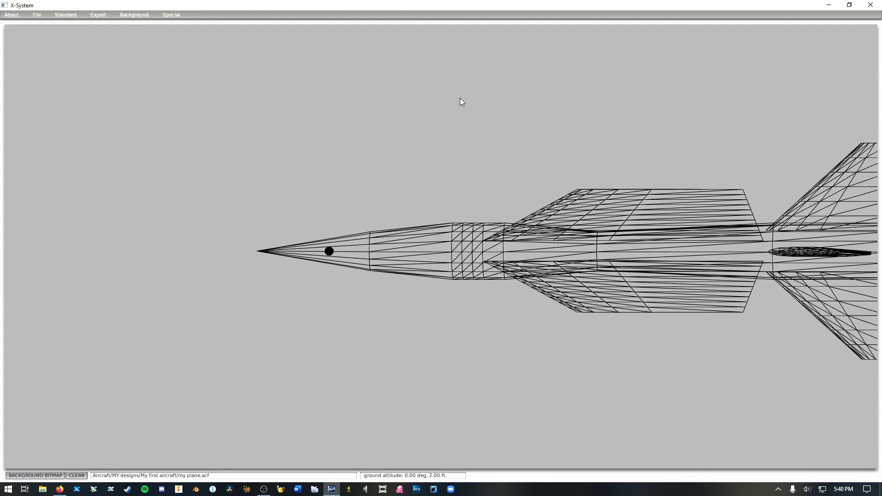
key(Down)
key(space)
key(Down)
key(Down)
key(Down)
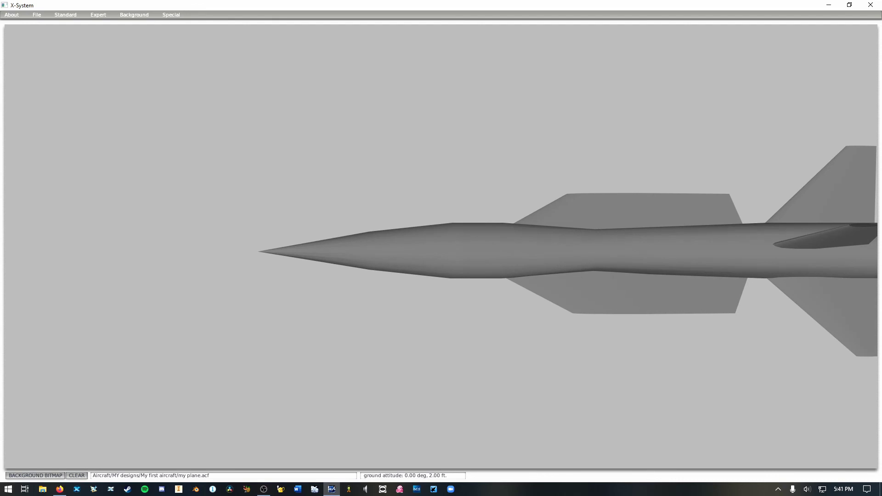
Step: Reopen the wing settings and set Wing 1's semi-length to 9 ft
click(69, 17)
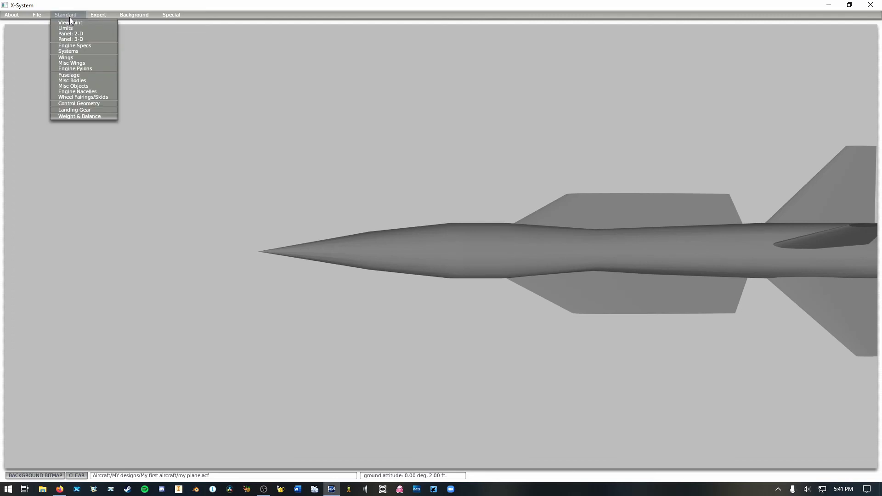
click(84, 57)
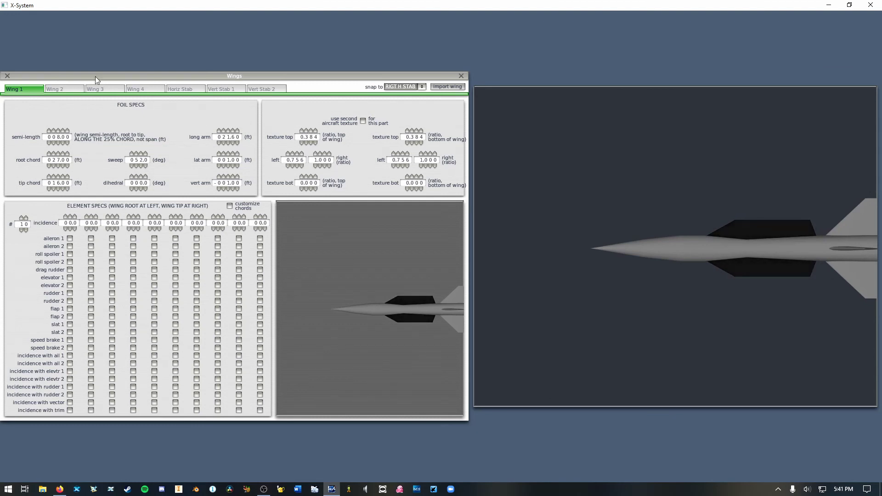
click(58, 130)
Step: Give Wing 2 a semi-length of 20 ft, snap it to the right Wing 1, and close the wing settings
click(64, 90)
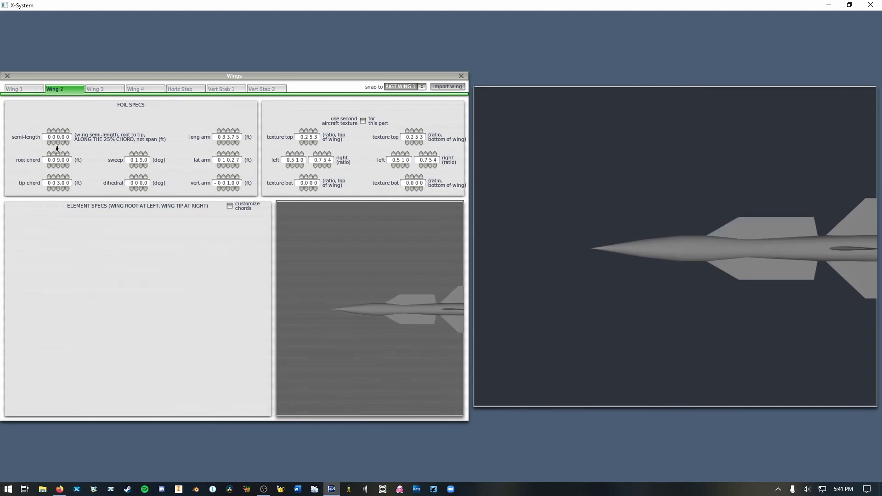
click(57, 130)
click(57, 131)
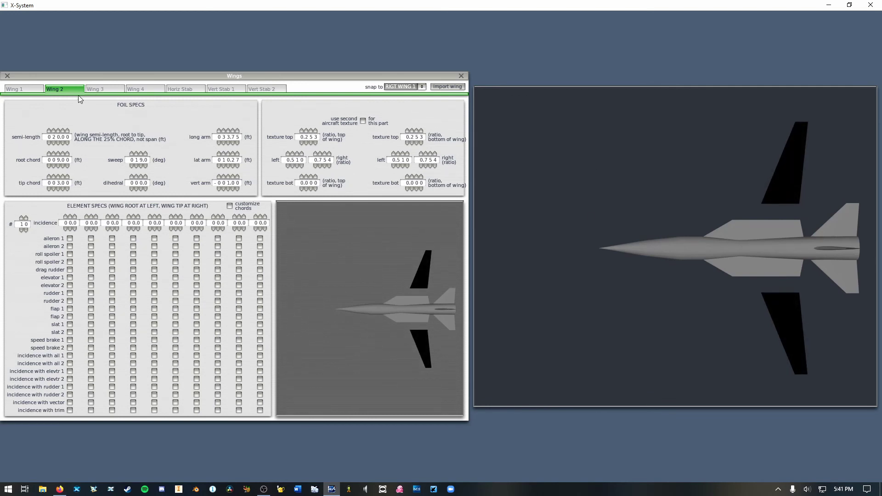
click(397, 89)
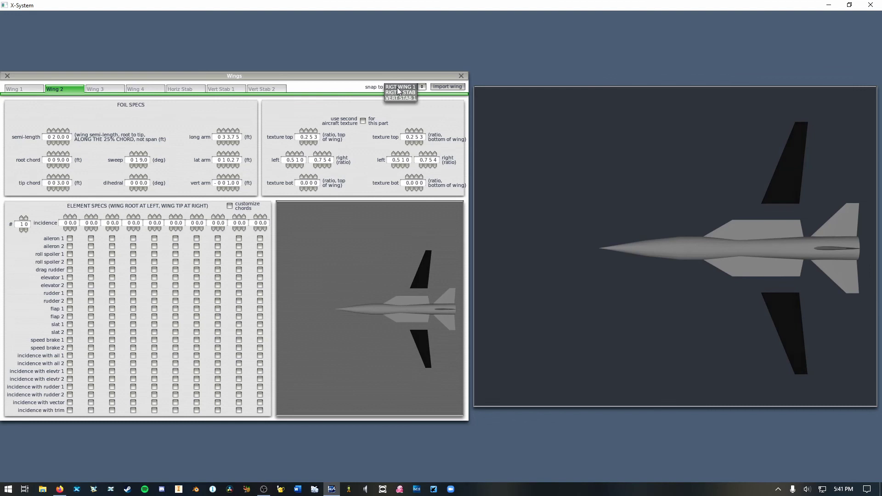
click(461, 77)
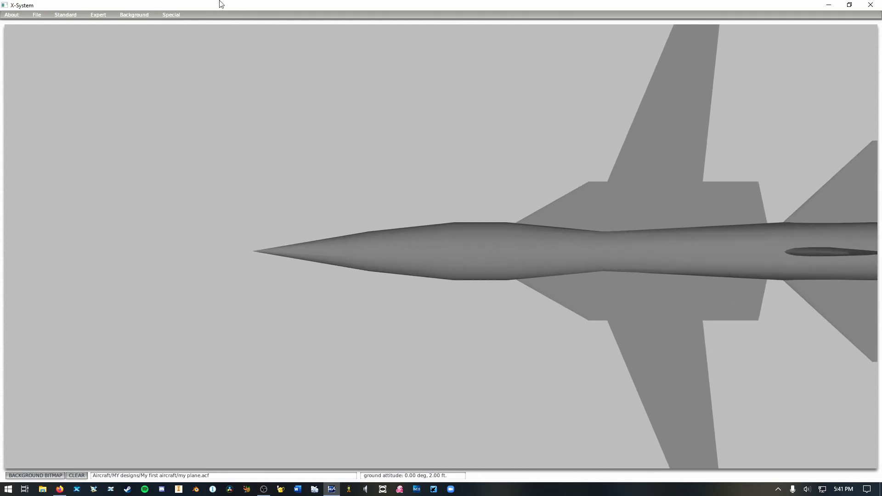
Step: Enable variable sweep for Wing 2 with a maximum of 60 degrees in the expert foil settings and close them
click(98, 14)
click(107, 34)
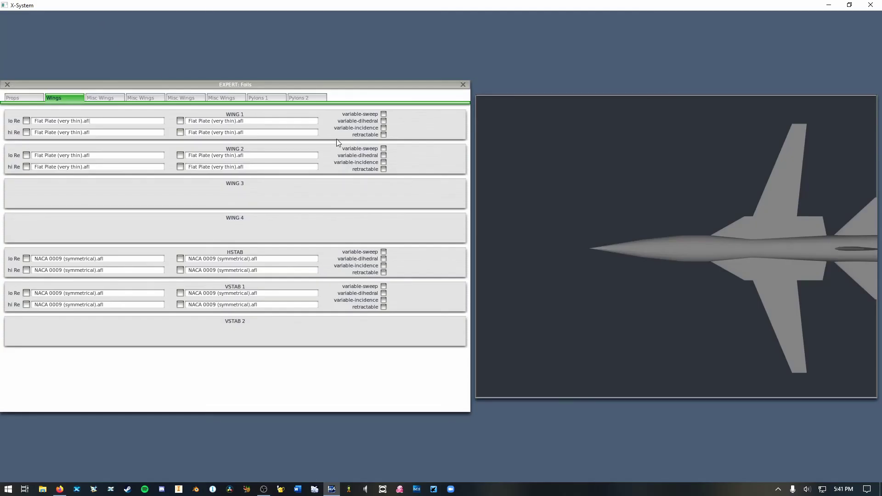
click(384, 148)
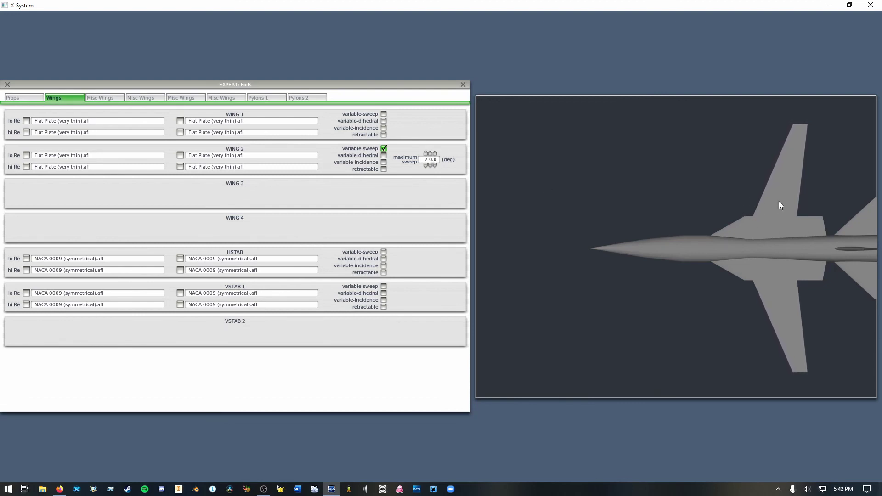
click(425, 153)
click(425, 153)
click(425, 153)
click(425, 153)
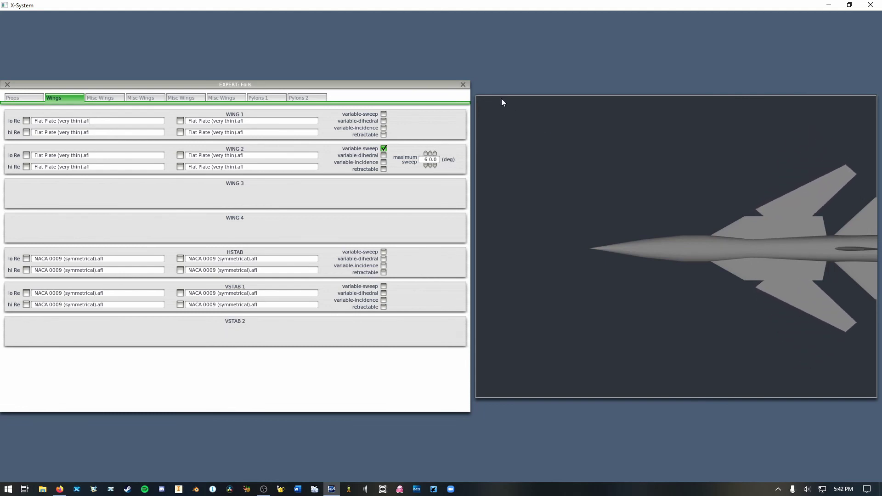
click(462, 86)
Step: Move Wing 2 inward by setting its lateral arm to 5.14 ft, and close the wing settings
key(w)
key(d)
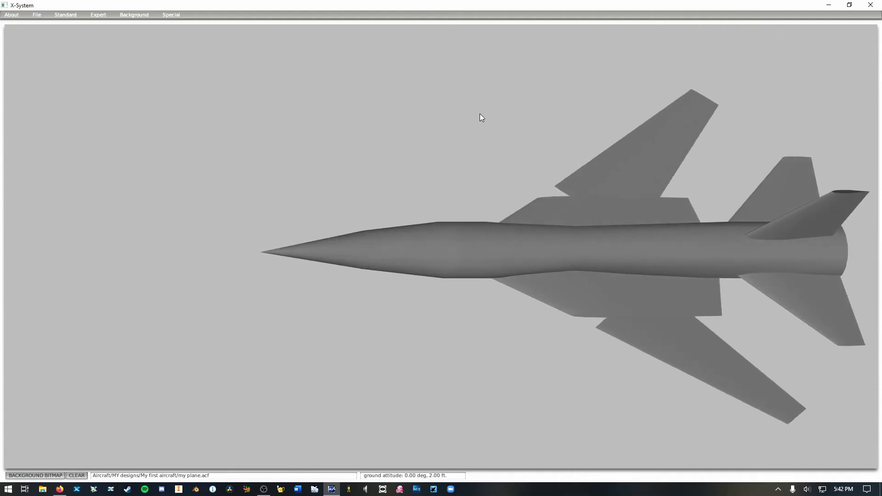
key(w)
key(space)
key(s)
key(a)
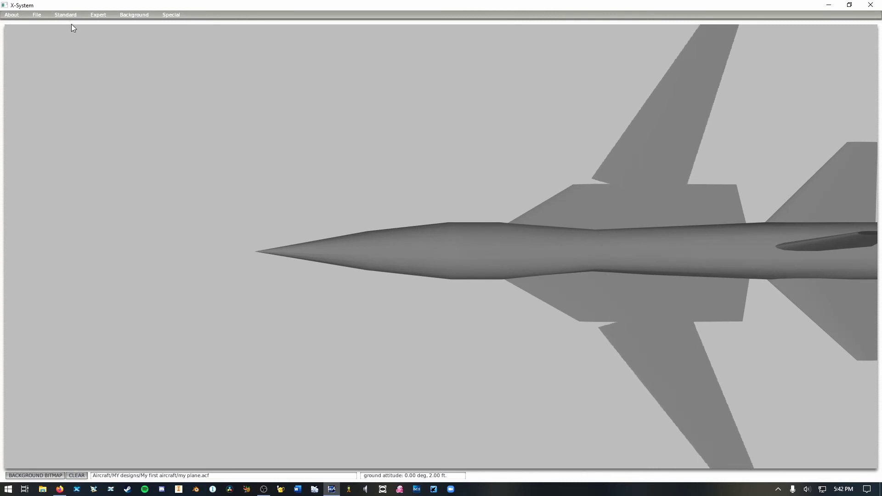
click(72, 16)
click(65, 57)
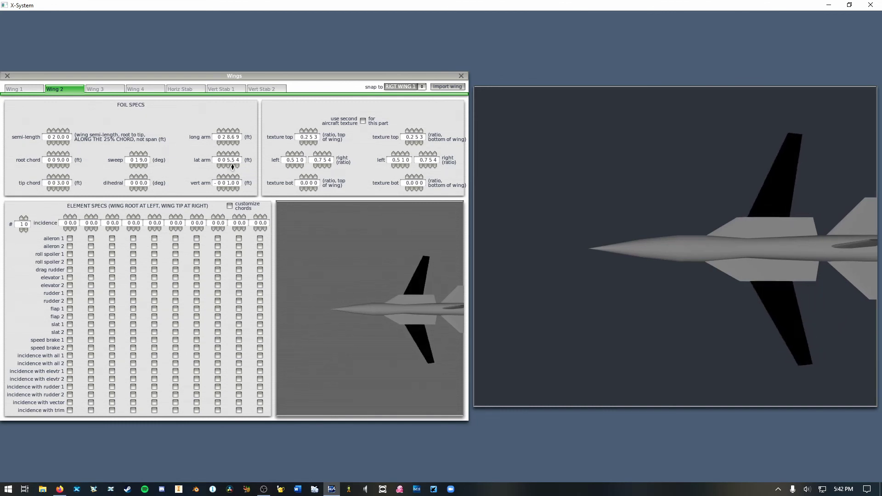
click(462, 76)
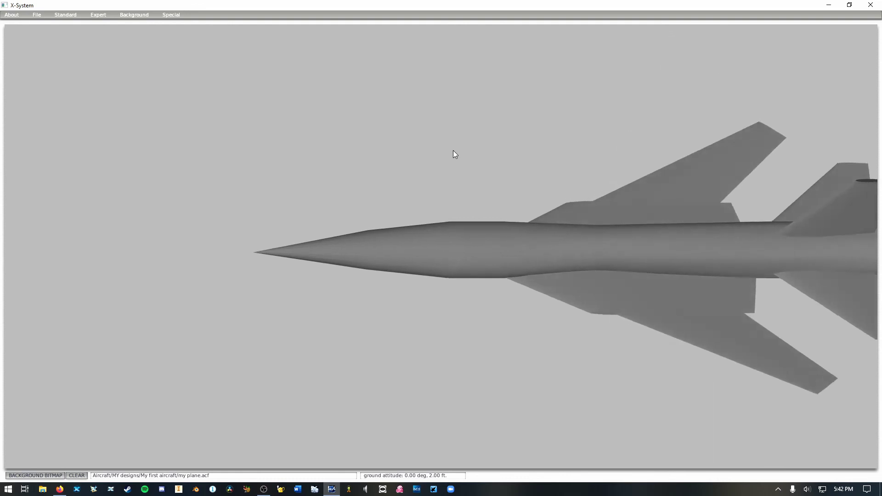
Step: Examine how Wing 2 sweeps against Wing 1 from above, toggling the moving controls display
key(Down)
key(space)
key(Down)
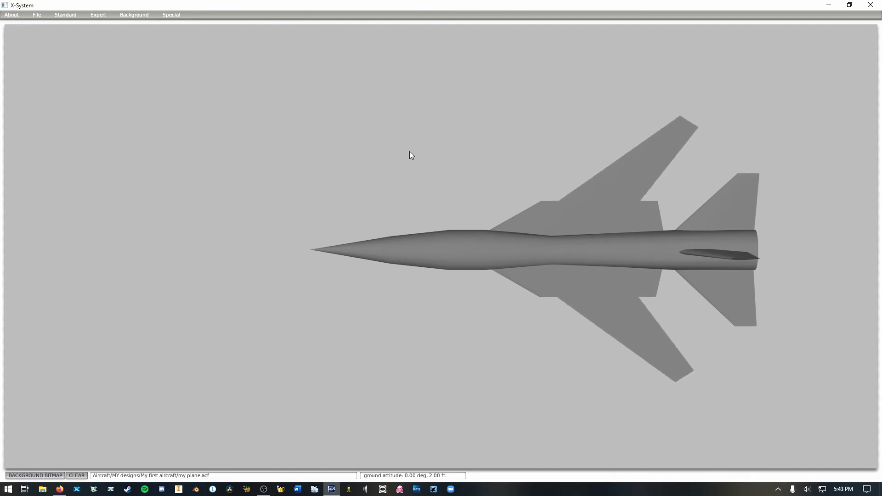
key(alt+Tab)
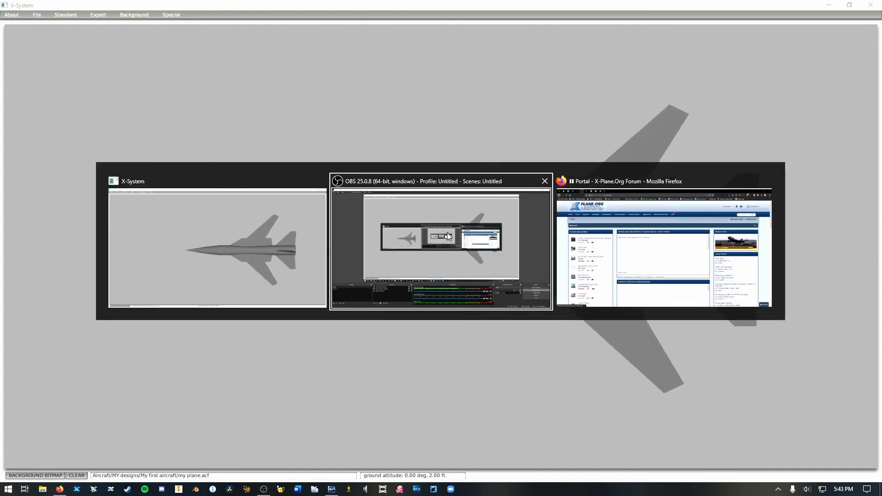